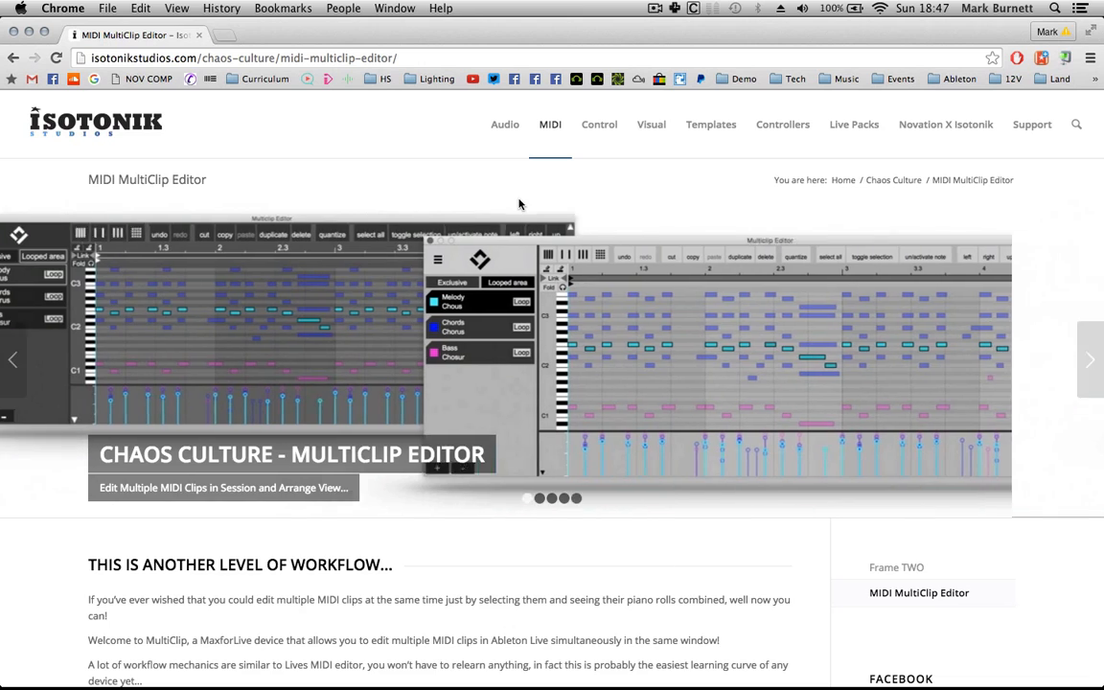
Look through the MIDI MultiClip Editor product page, including the description, price and purchase options.
scroll(492, 213, "down", 5)
scroll(491, 210, "up", 4)
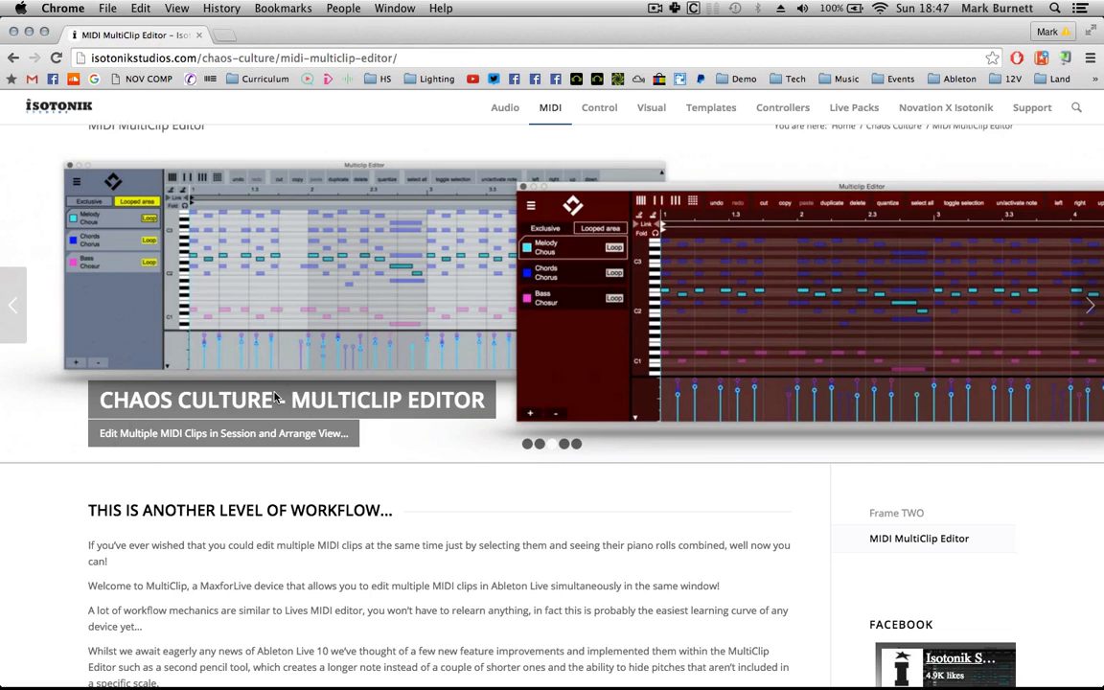
scroll(192, 287, "up", 2)
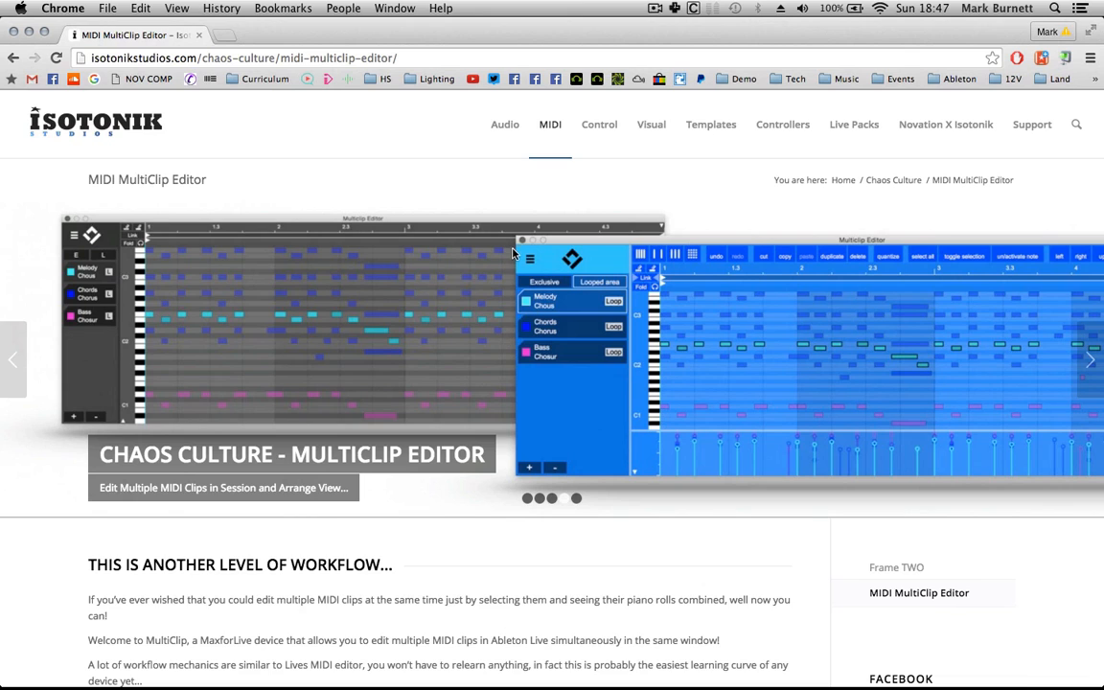
scroll(524, 383, "down", 5)
scroll(524, 409, "down", 3)
scroll(397, 461, "up", 3)
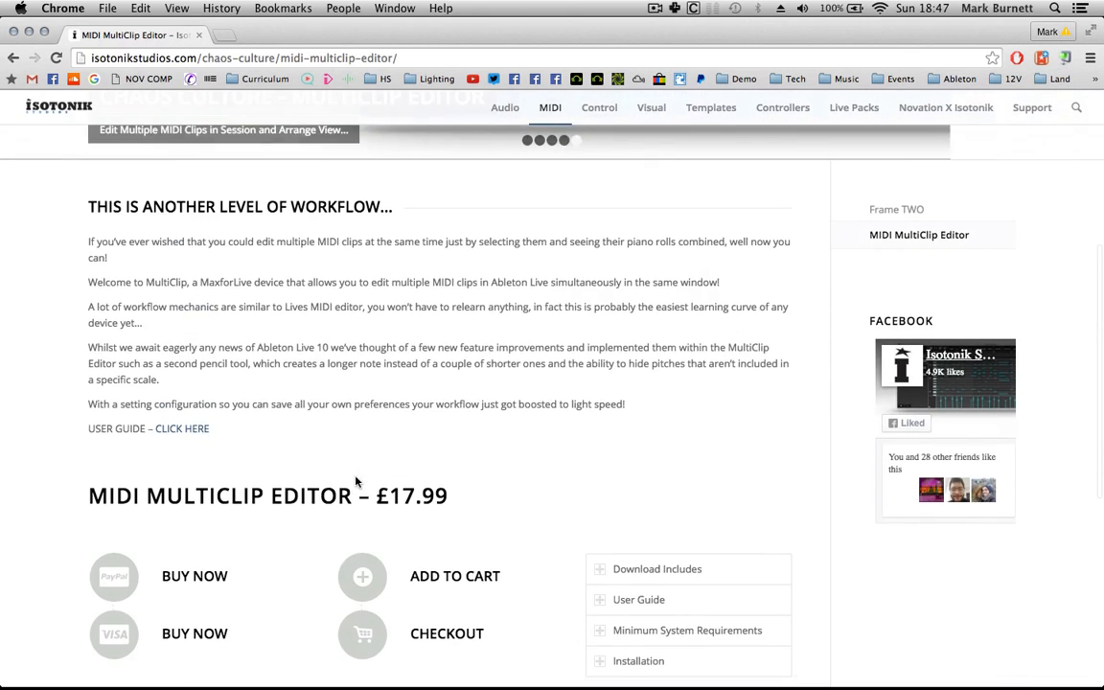
scroll(470, 419, "up", 3)
scroll(471, 418, "up", 2)
scroll(426, 378, "down", 4)
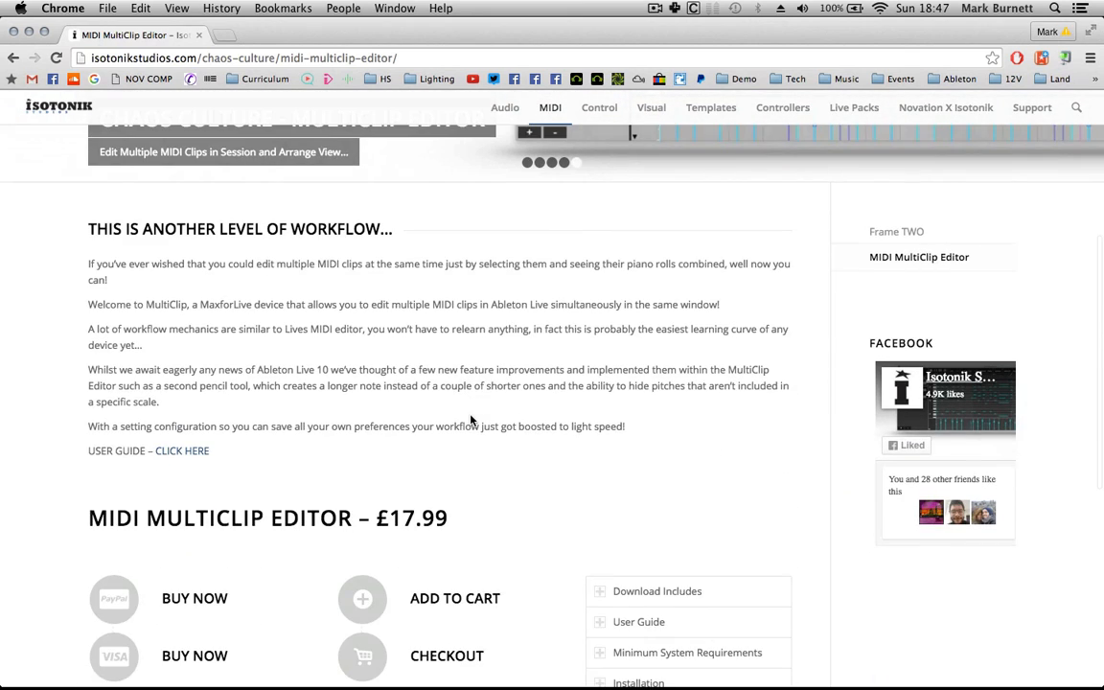
scroll(496, 458, "up", 5)
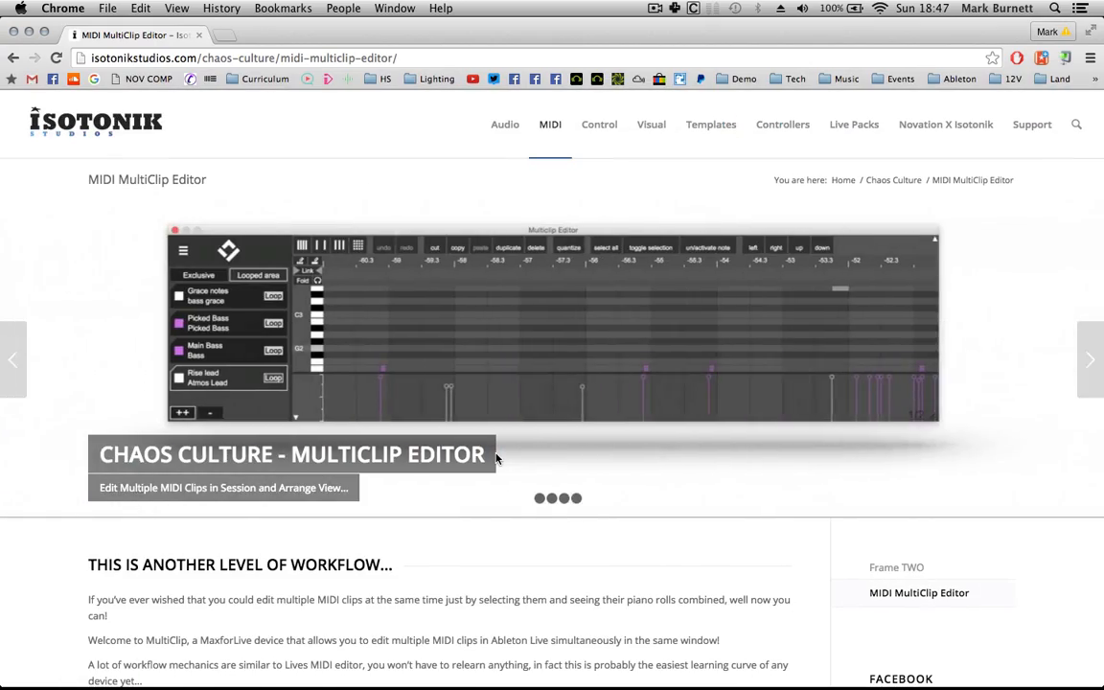
Bring up the Chaos_Culture_MultiClip_Editor folder in Finder, and switch to the Multi set in Ableton Live.
key("ctrl+Up")
left_click(926, 203)
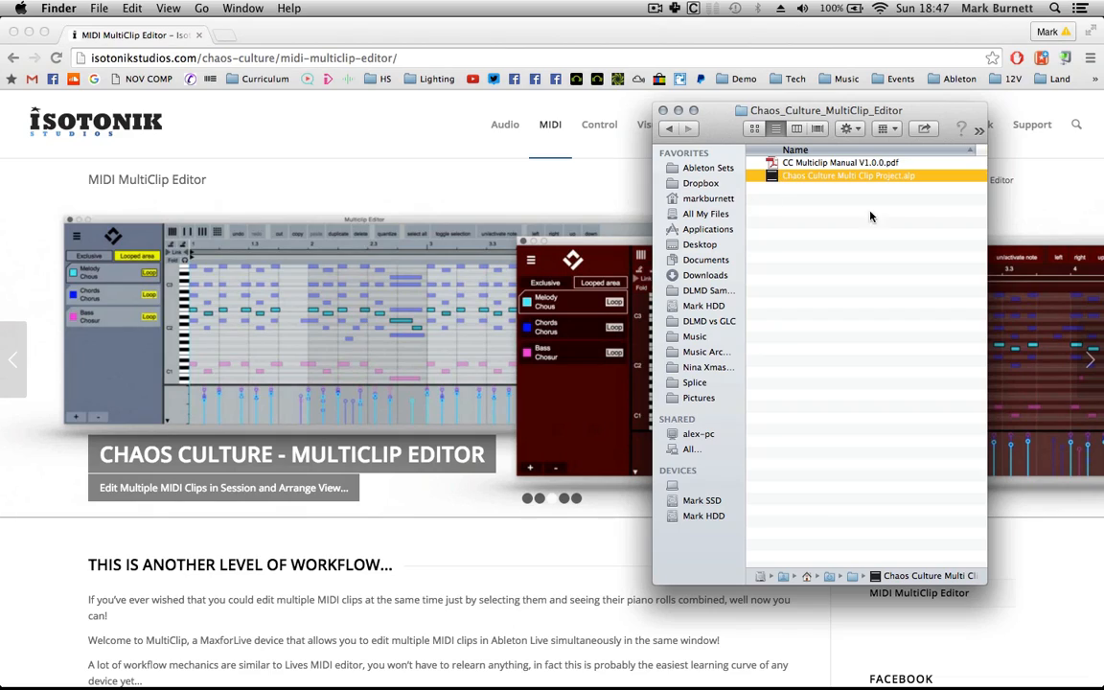
key("ctrl+Up")
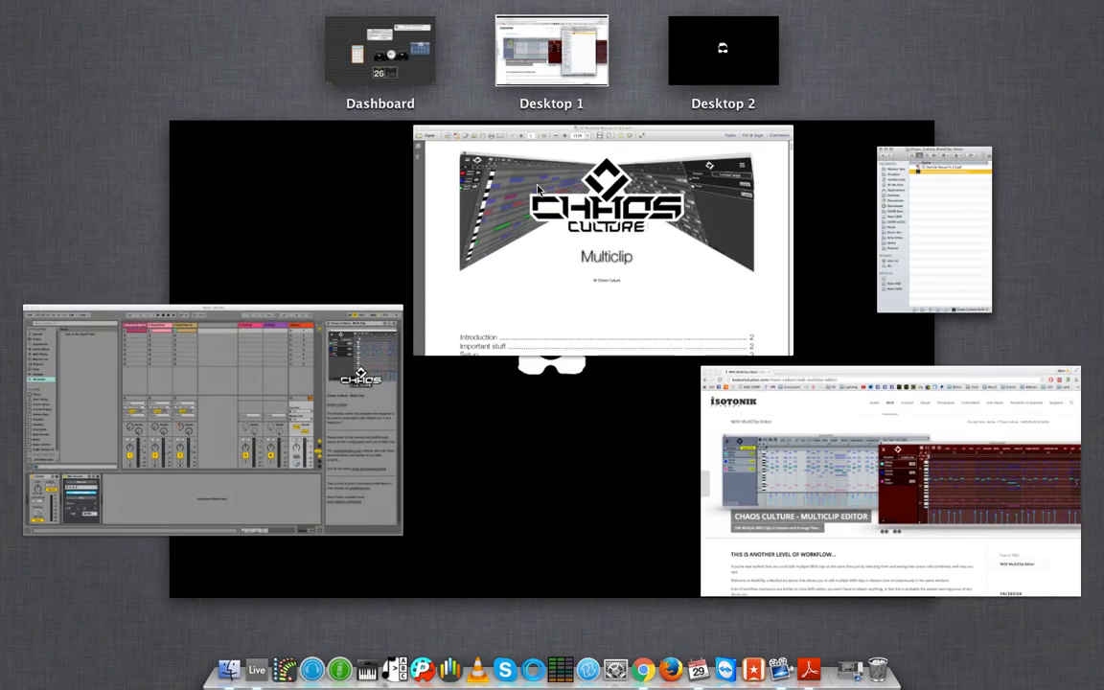
left_click(206, 376)
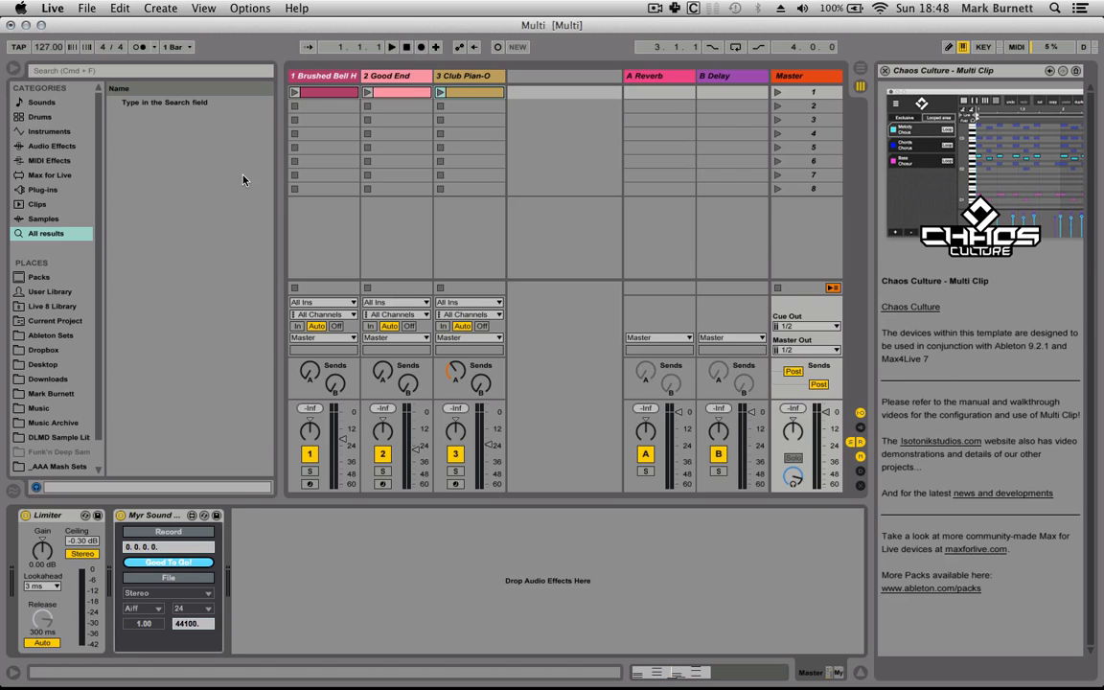
Look over the instruments and devices on the Brushed Bell, Good End and Club Pian-O tracks.
left_click(328, 80)
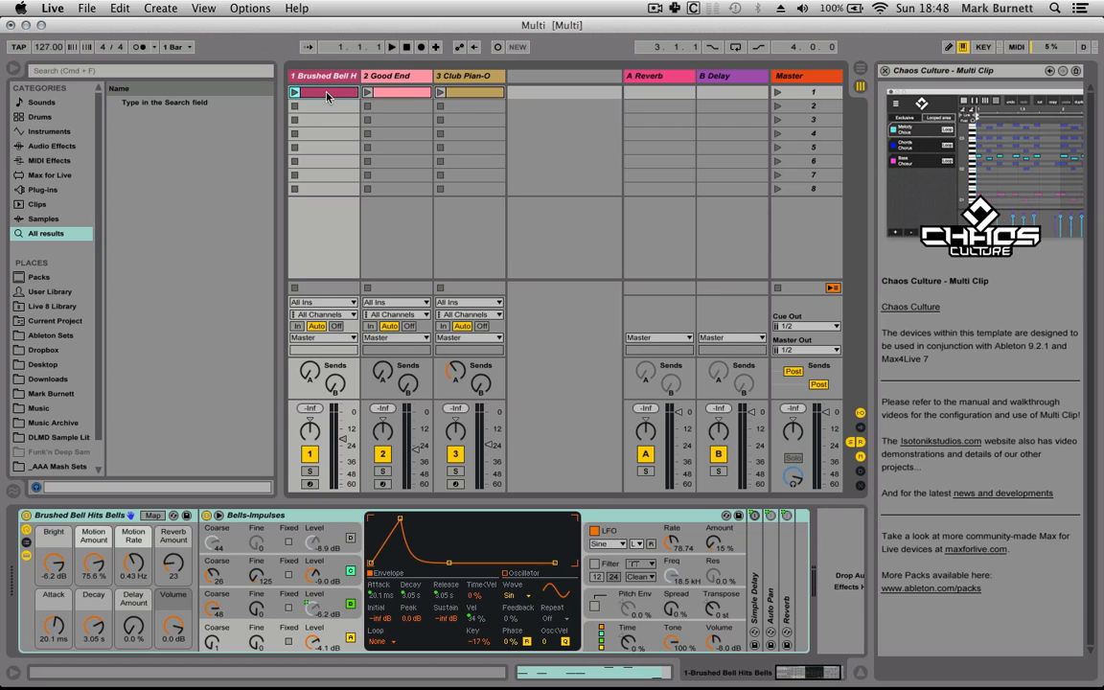
left_click(388, 92)
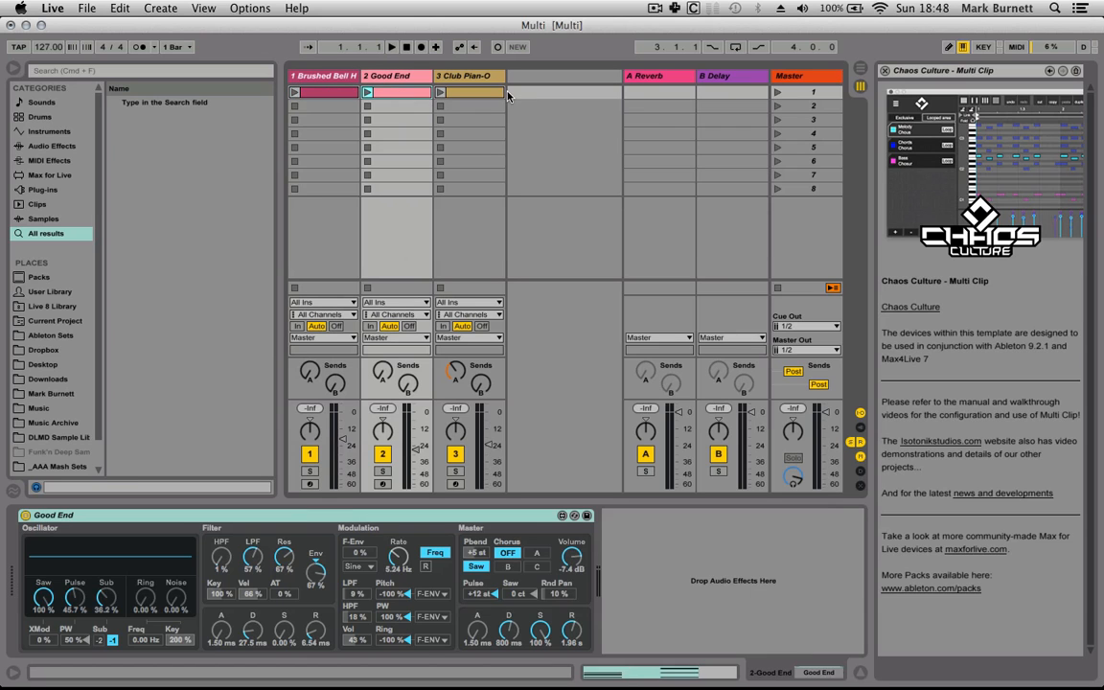
left_click(479, 94)
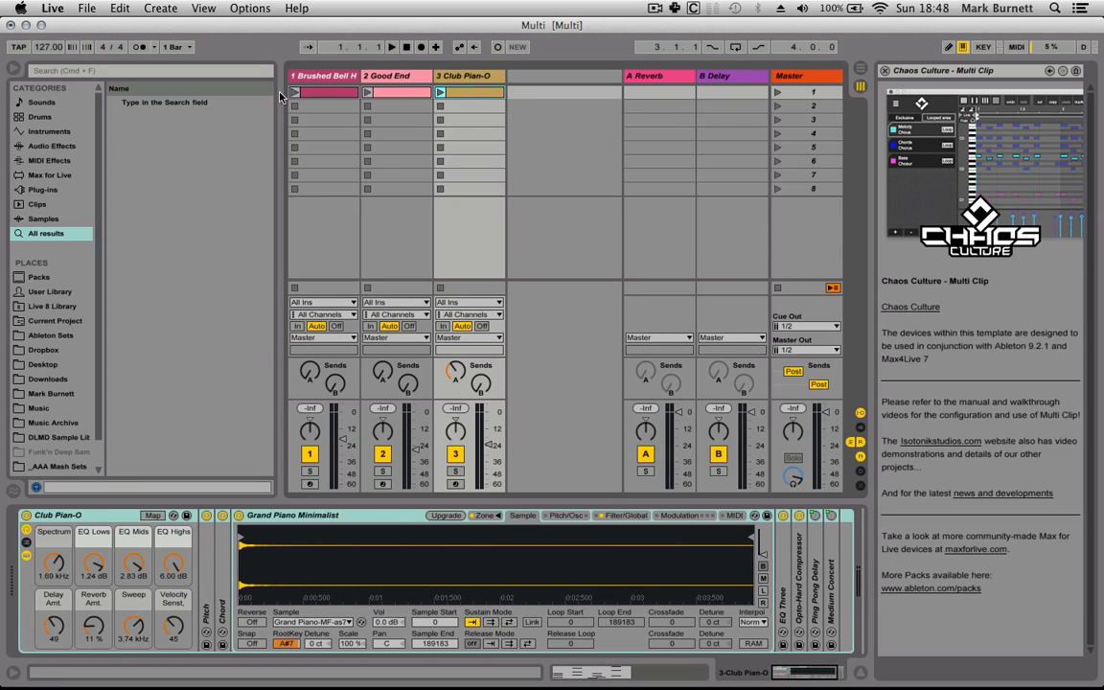
Review the MIDI notes of the first clip on each of the three tracks and play scene 1.
double_click(331, 93)
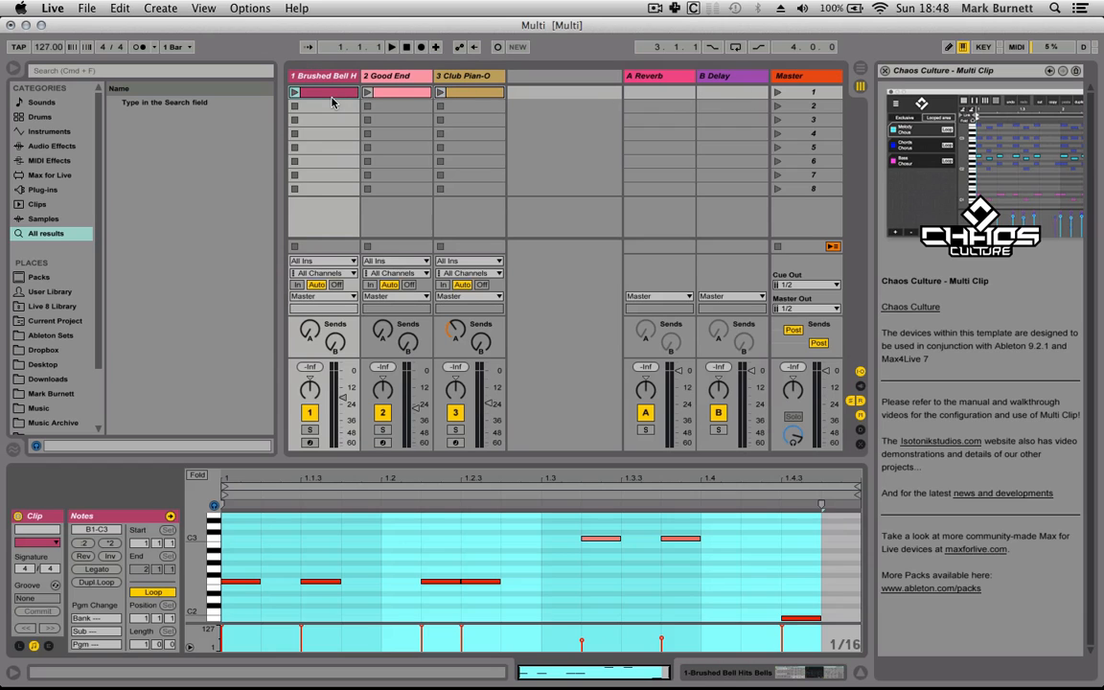
left_click(390, 94)
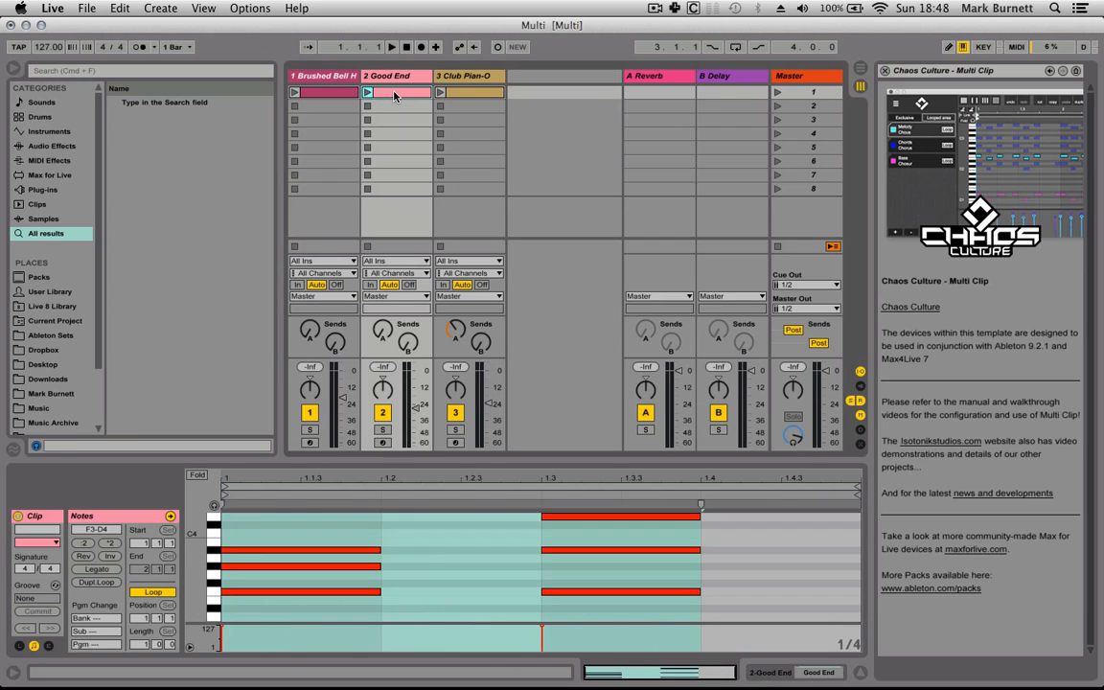
left_click(467, 94)
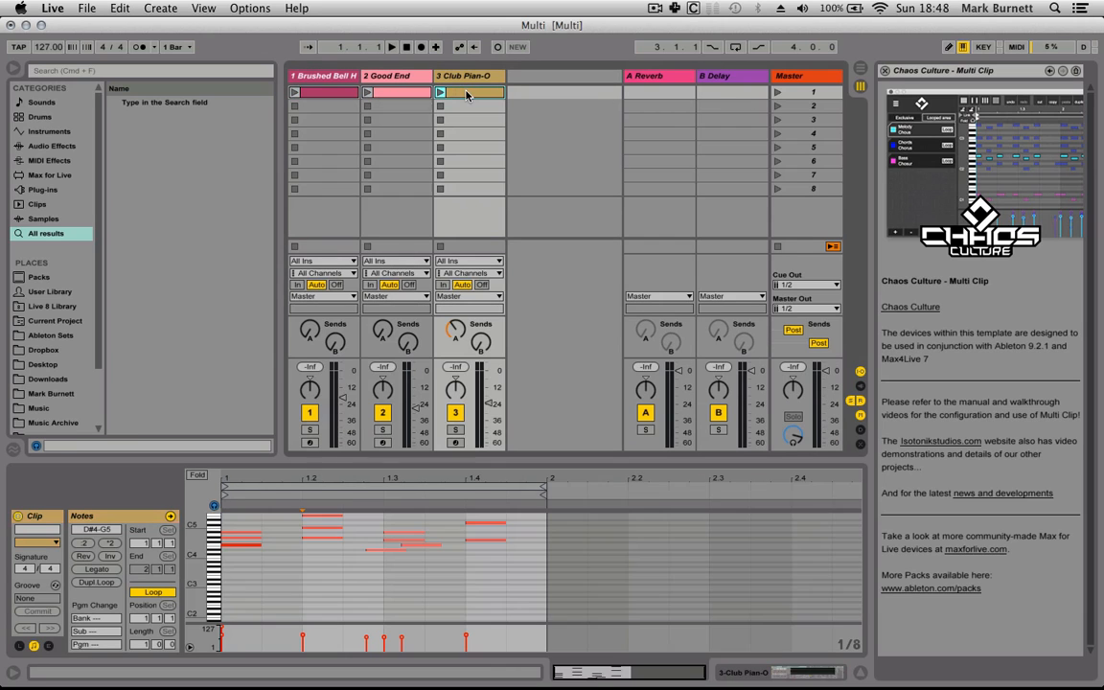
left_click(777, 93)
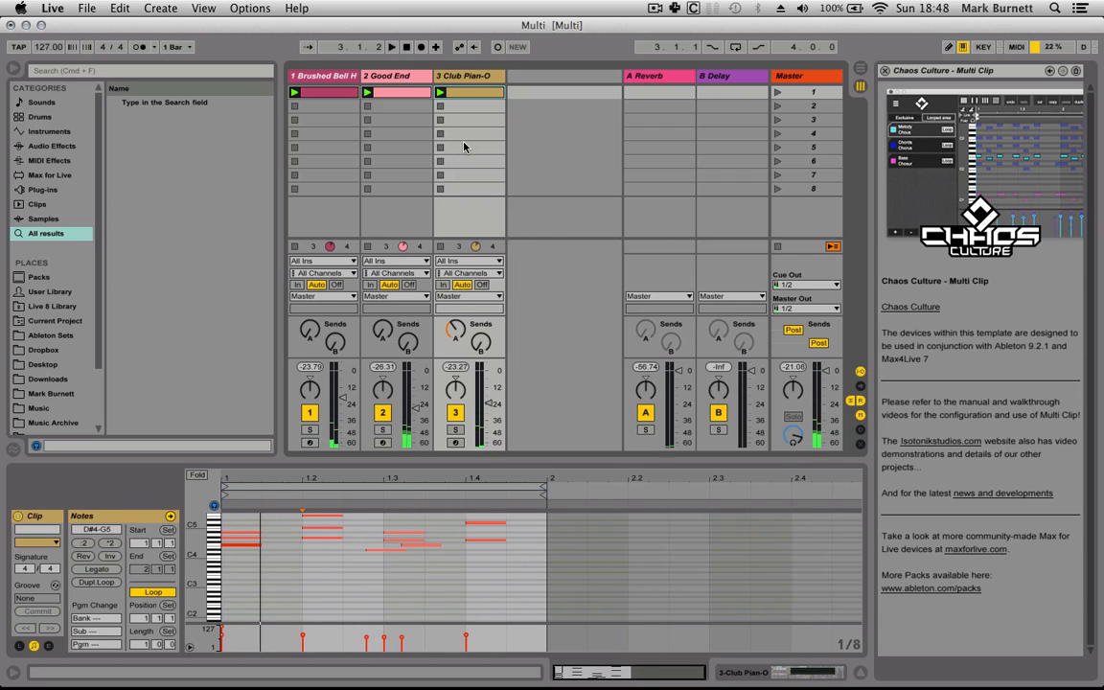
Search the browser for "multi" and load CC Multiclip V1.0.1.amxd onto the Brushed Bell track.
left_click(347, 76)
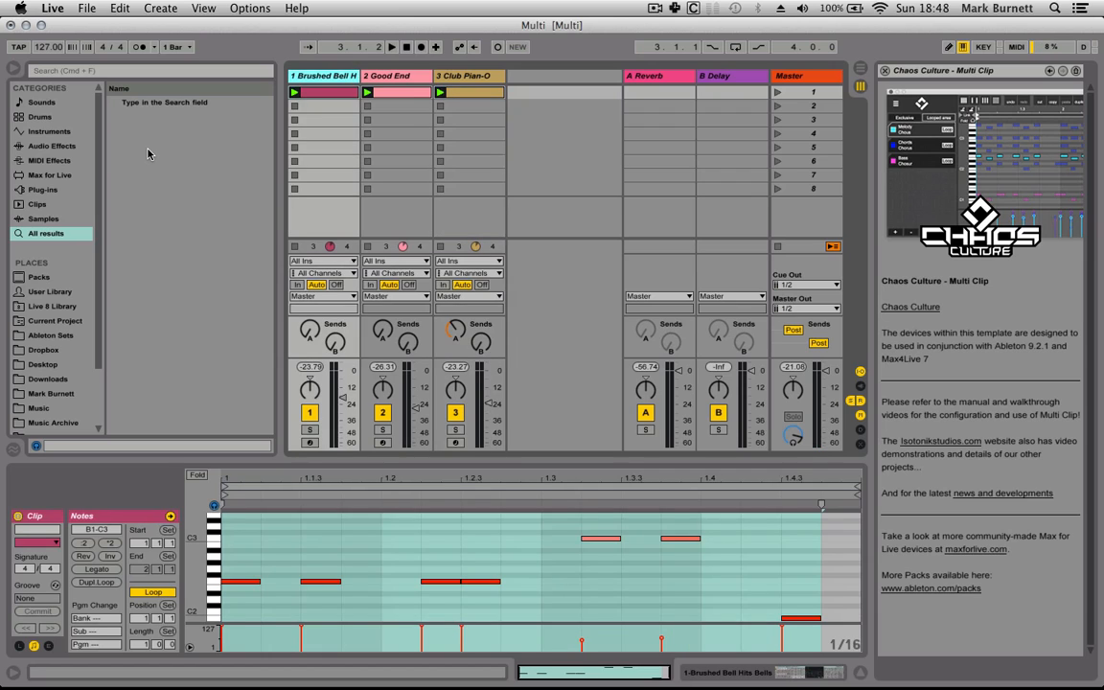
key("super+f")
type("multi")
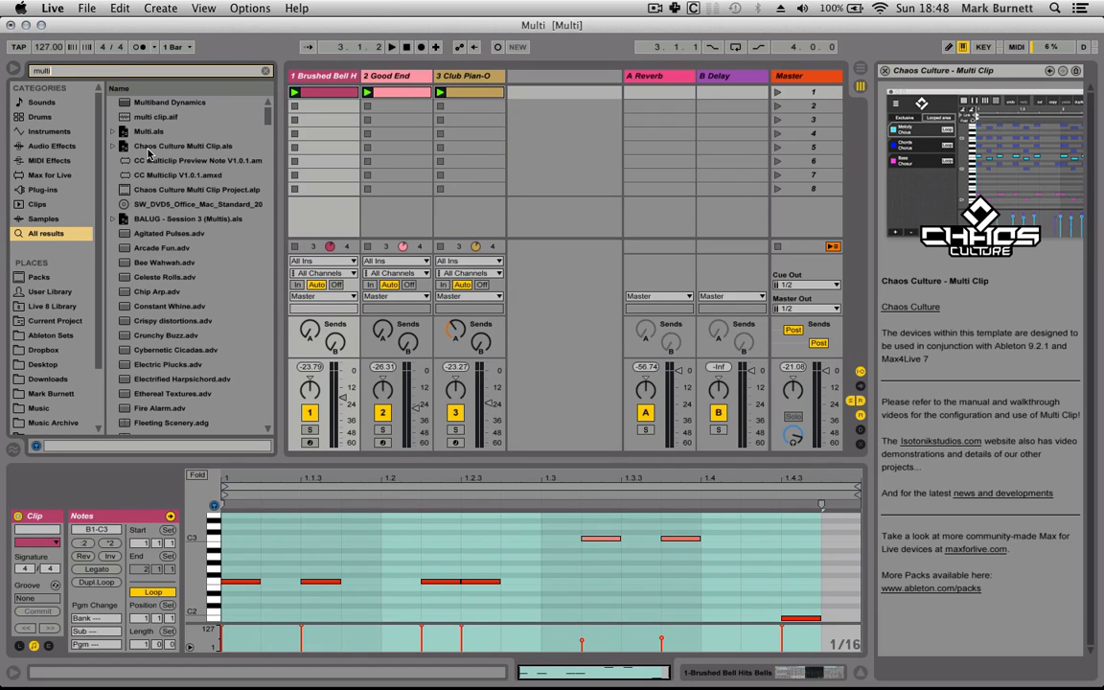
left_click(153, 161)
left_click(174, 176)
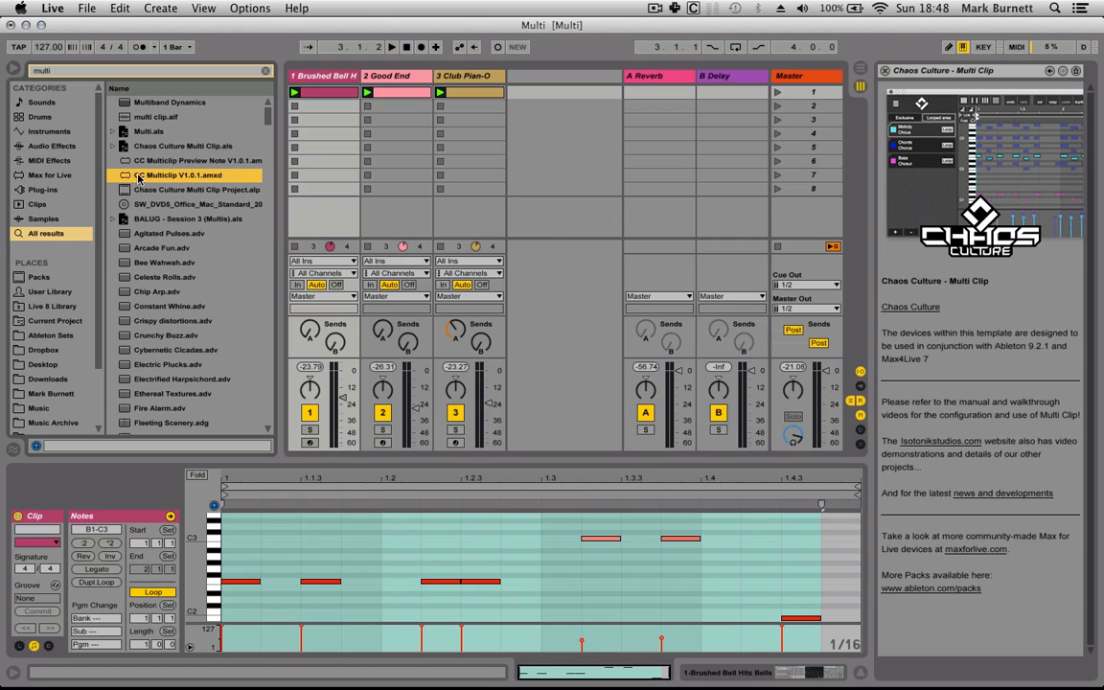
left_click(312, 77)
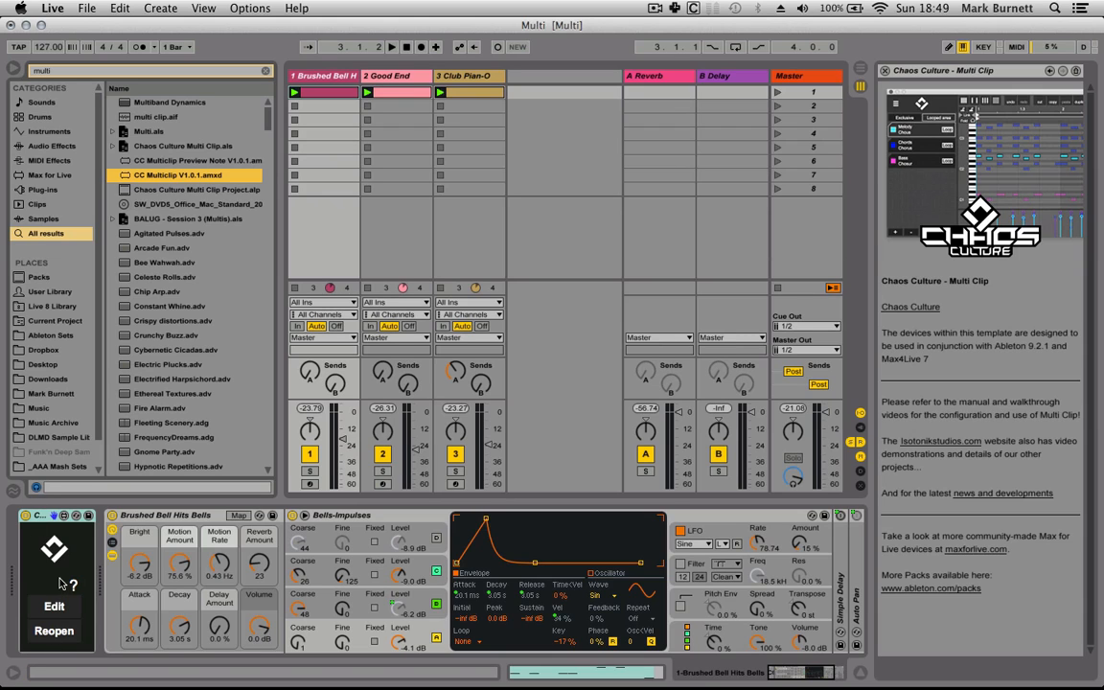
Map the computer key E to the Multiclip device's Edit control and leave key mapping.
key("super+m")
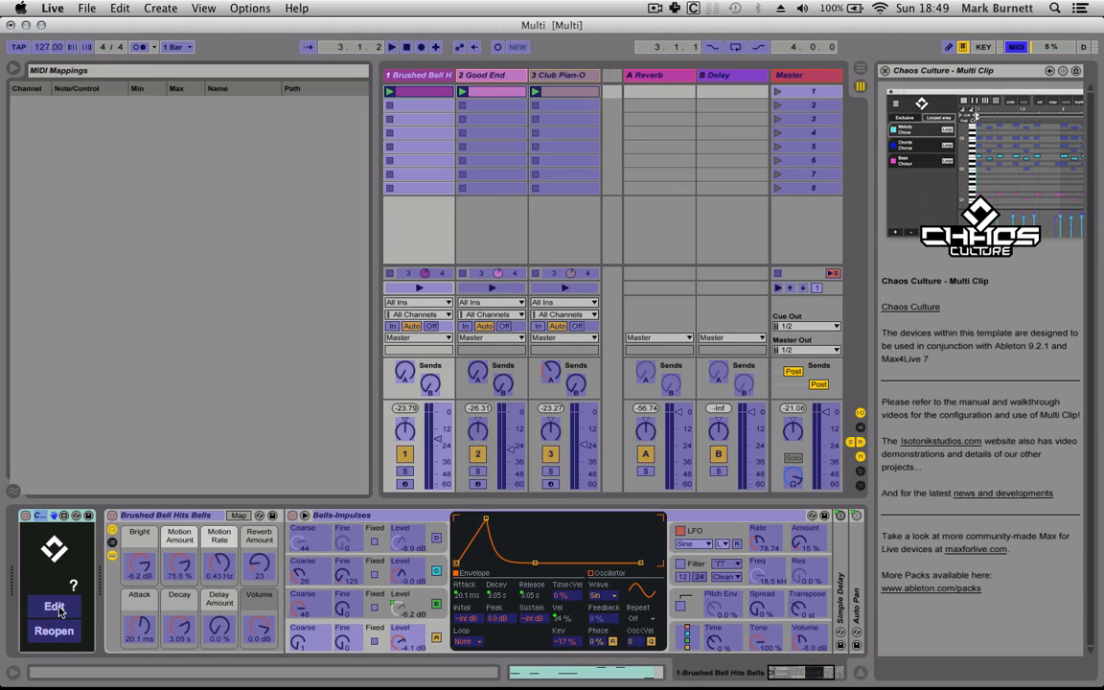
key("super+k")
left_click(57, 610)
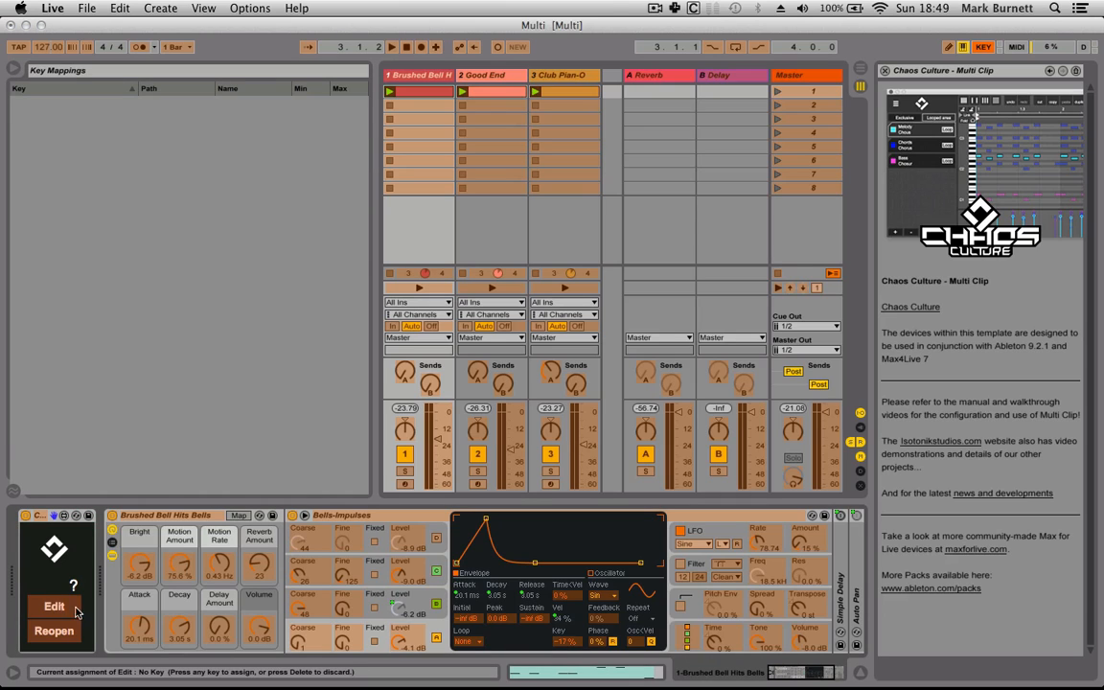
key("e")
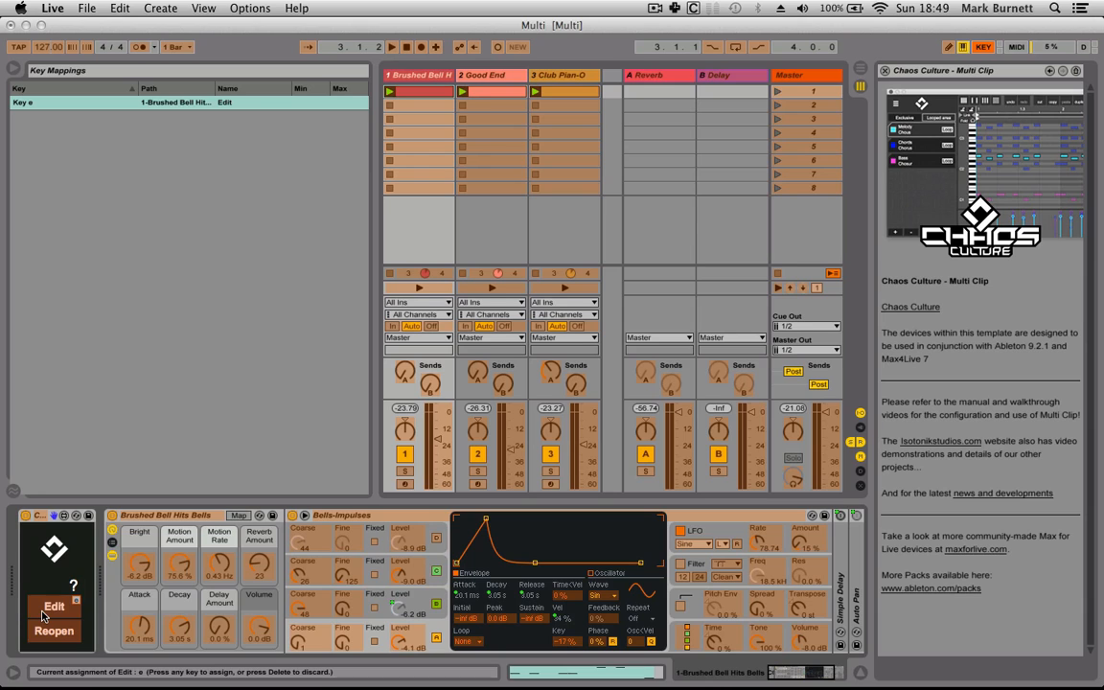
key("super+k")
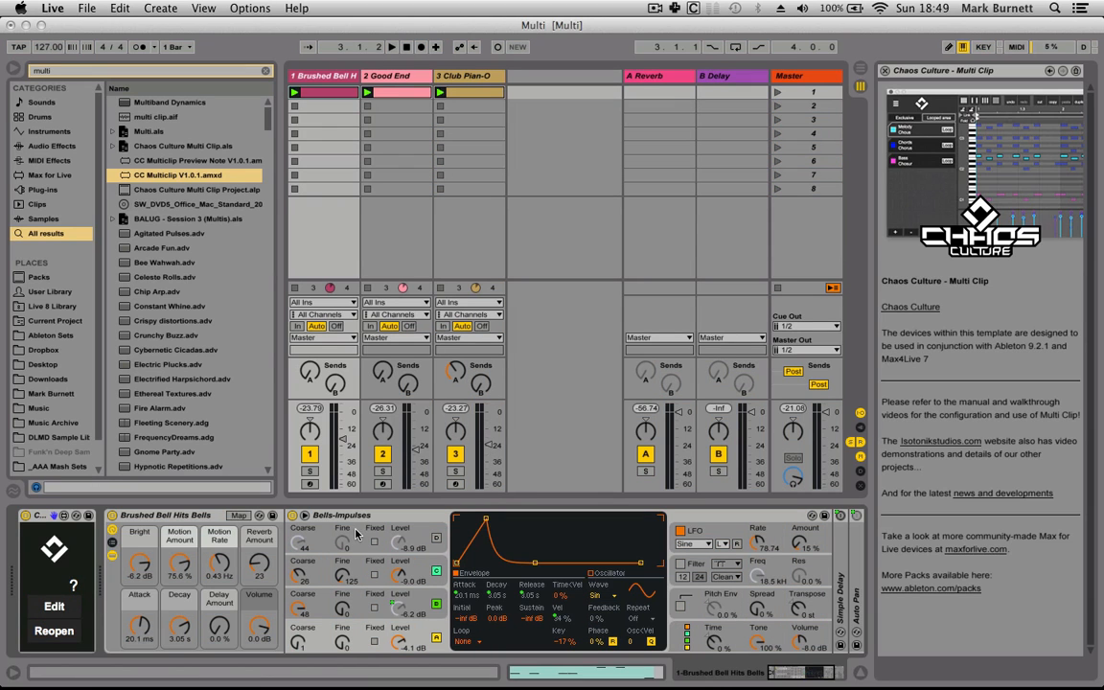
Return to the Brushed Bell track holding the Multiclip device and turn off the computer MIDI keyboard.
left_click(405, 75)
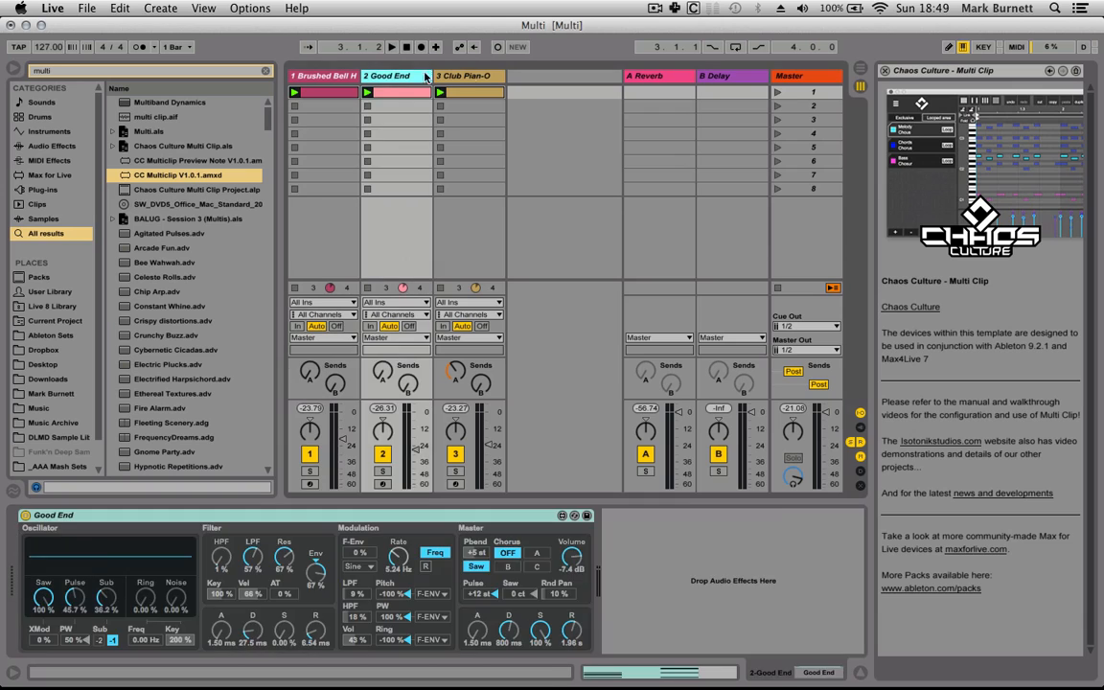
left_click(429, 73)
left_click(305, 76)
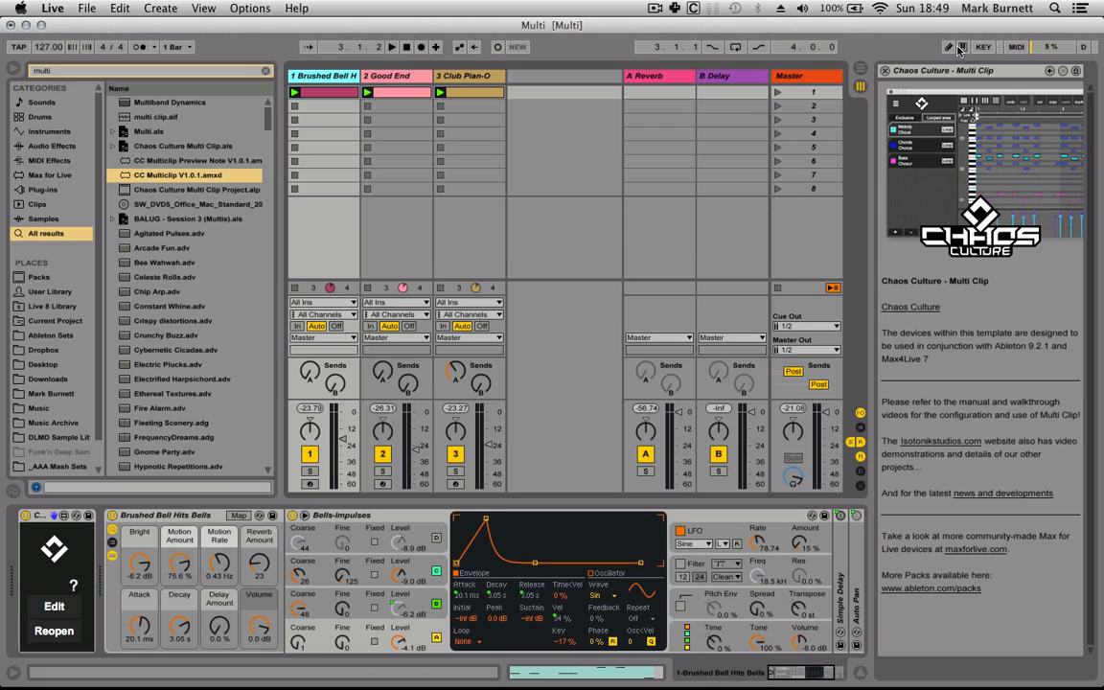
Start Multiclip editing with the Brushed Bell, Good End and Club Pian-O clips selected, and open them together in the Multiclip Editor.
left_click(55, 606)
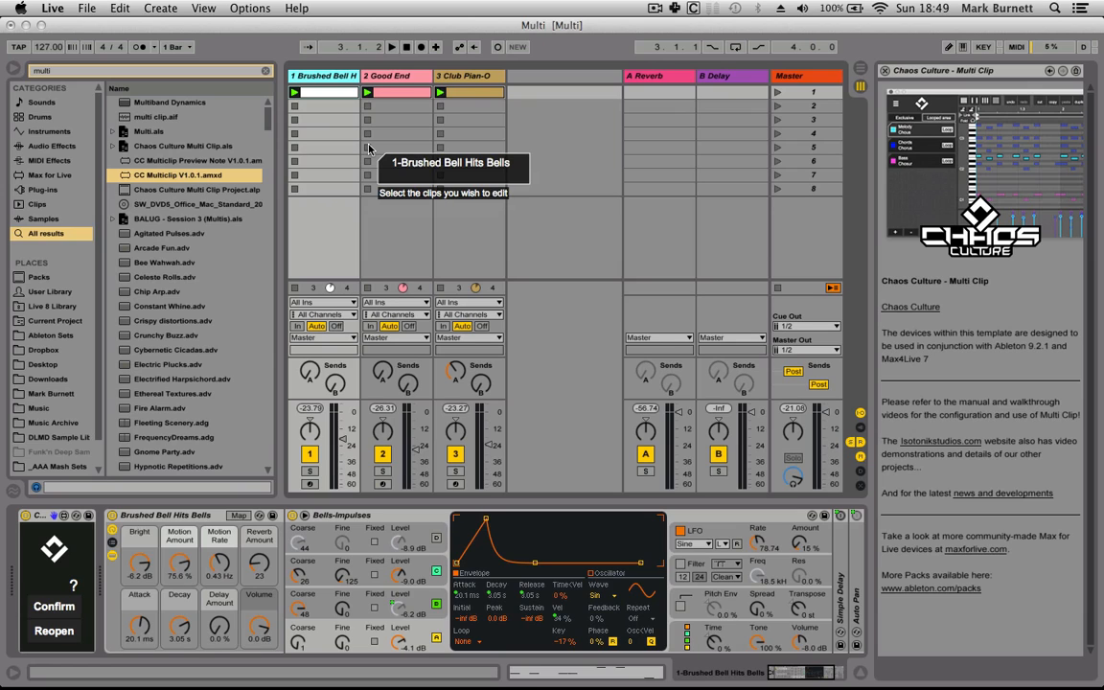
left_click(394, 96)
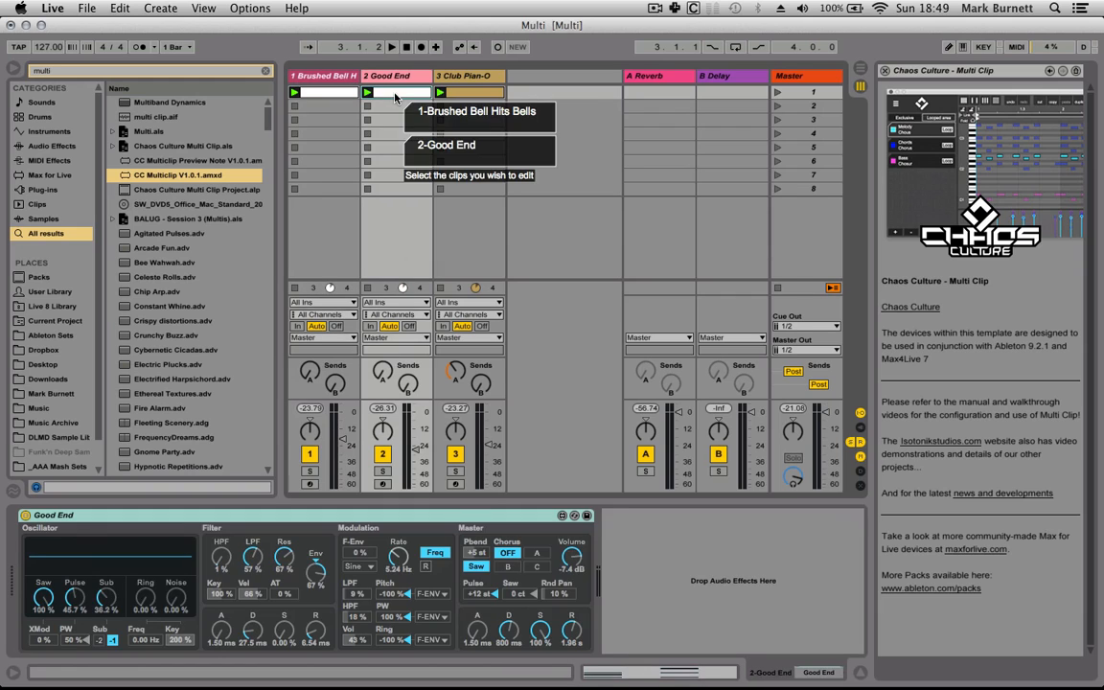
left_click(467, 95)
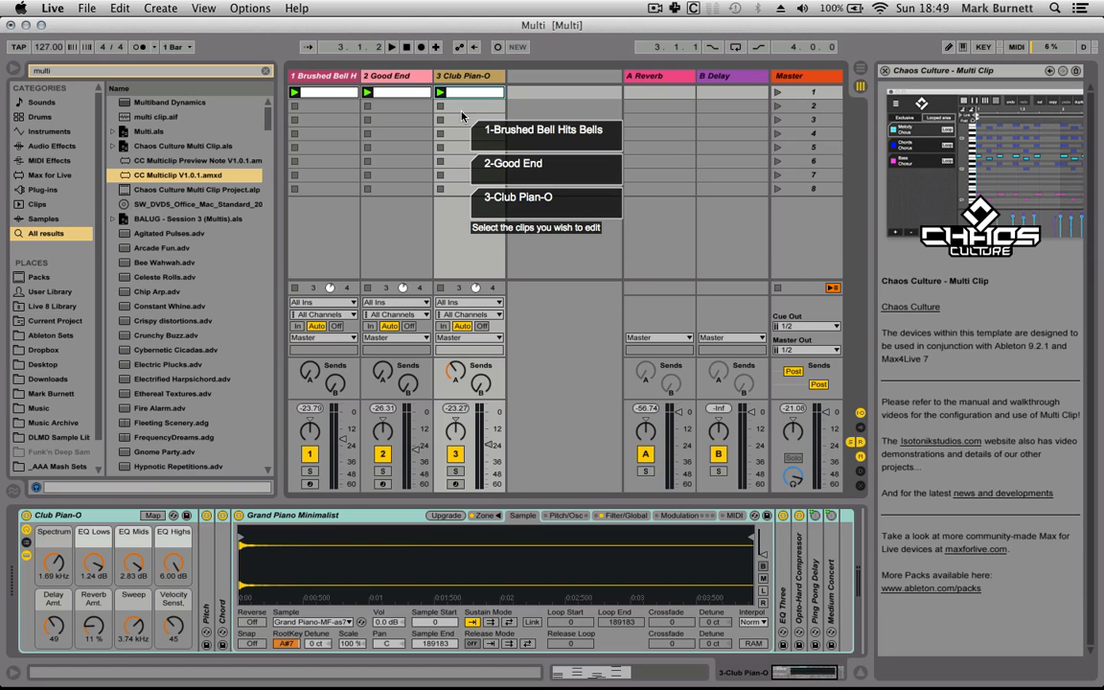
key("Return")
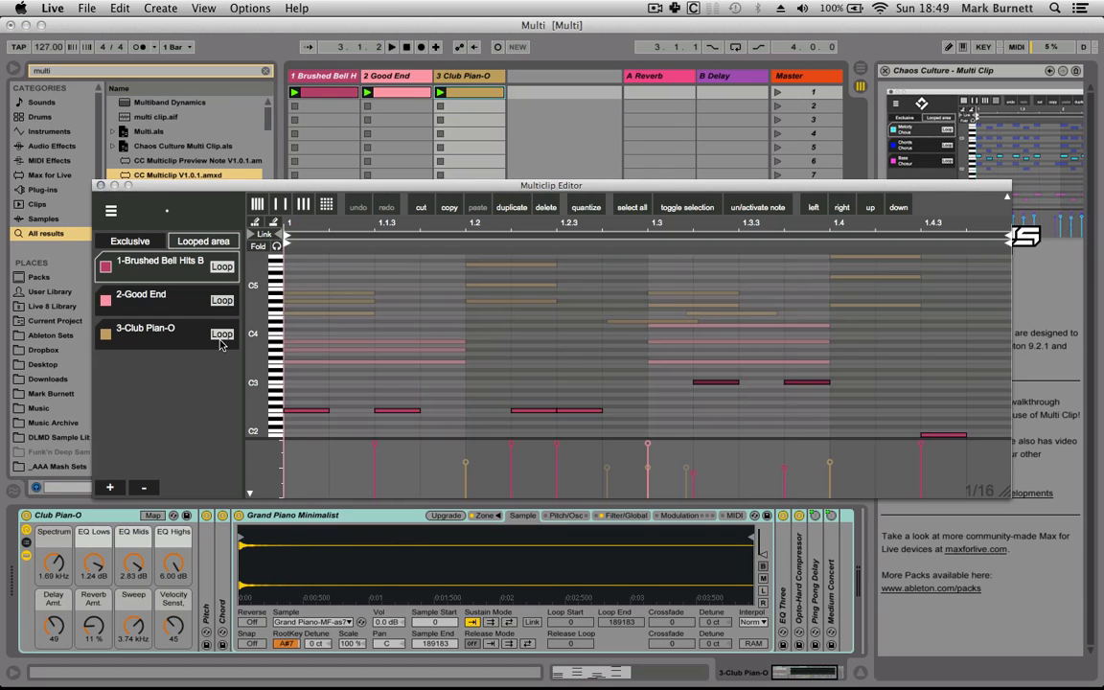
Reposition the Multiclip Editor window over the session and enlarge it so the piano roll is taller.
left_click_drag(400, 190, 382, 92)
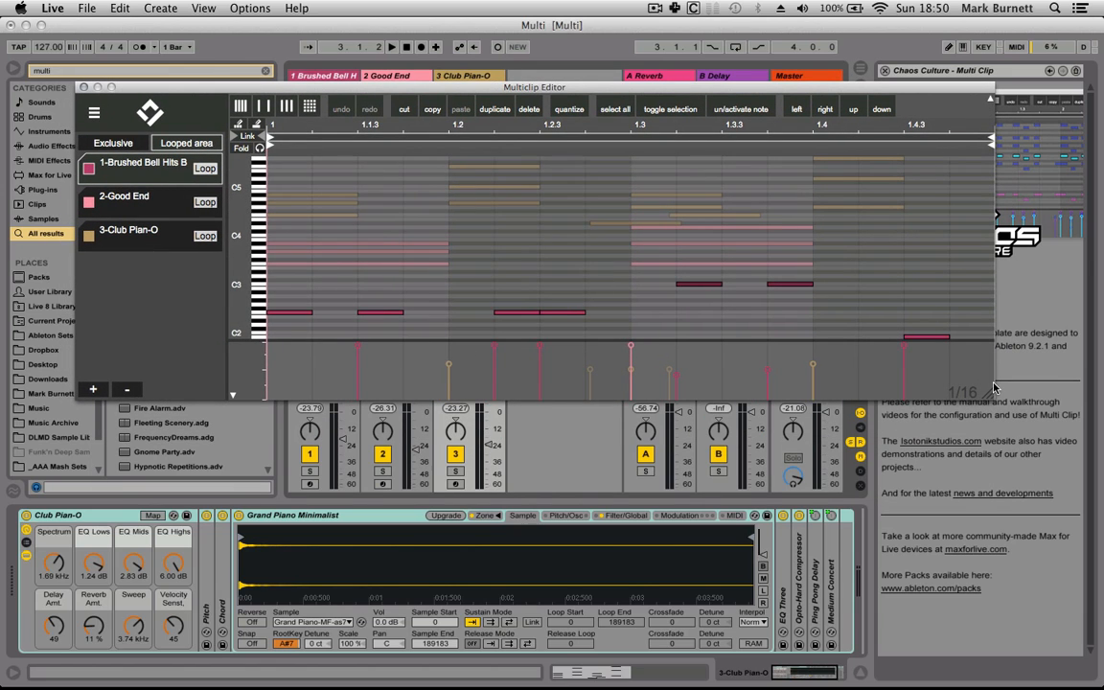
left_click_drag(992, 396, 1013, 572)
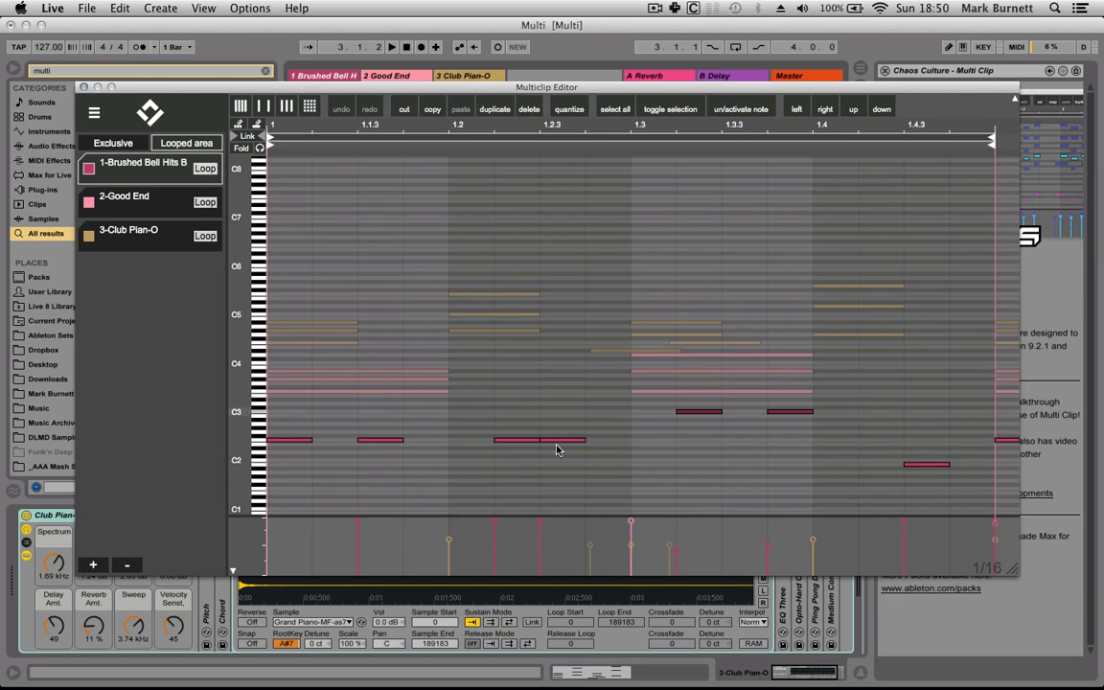
left_click_drag(477, 87, 473, 109)
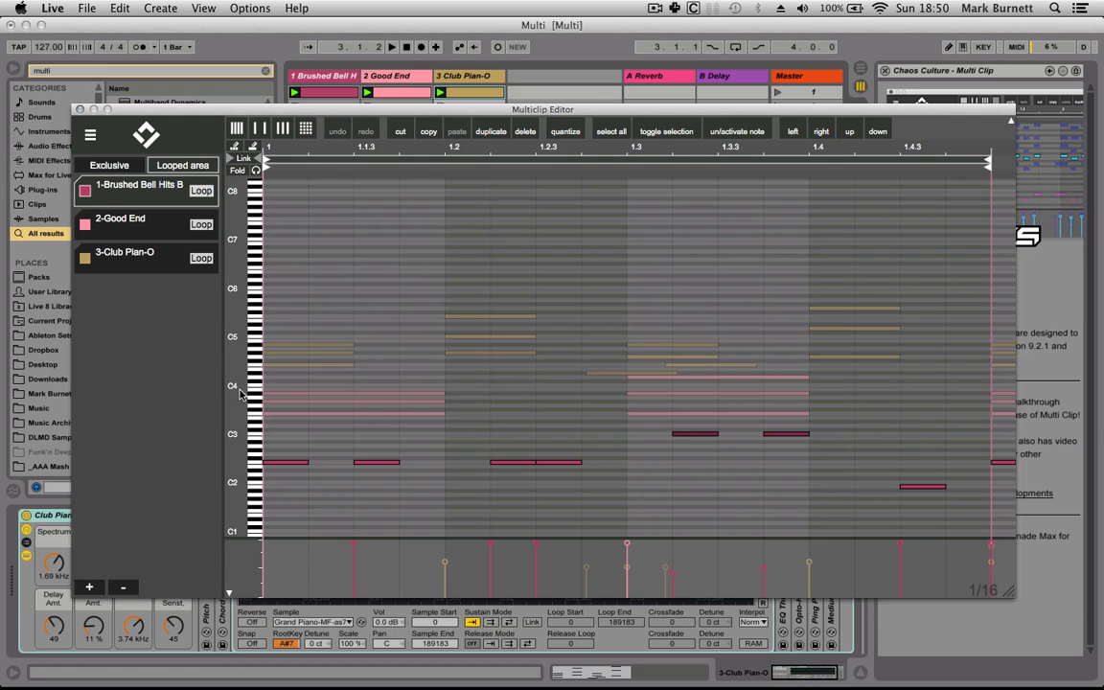
Switch the active clip among the three clips in the Multiclip Editor, finishing on 2-Good End.
left_click_drag(238, 396, 250, 334)
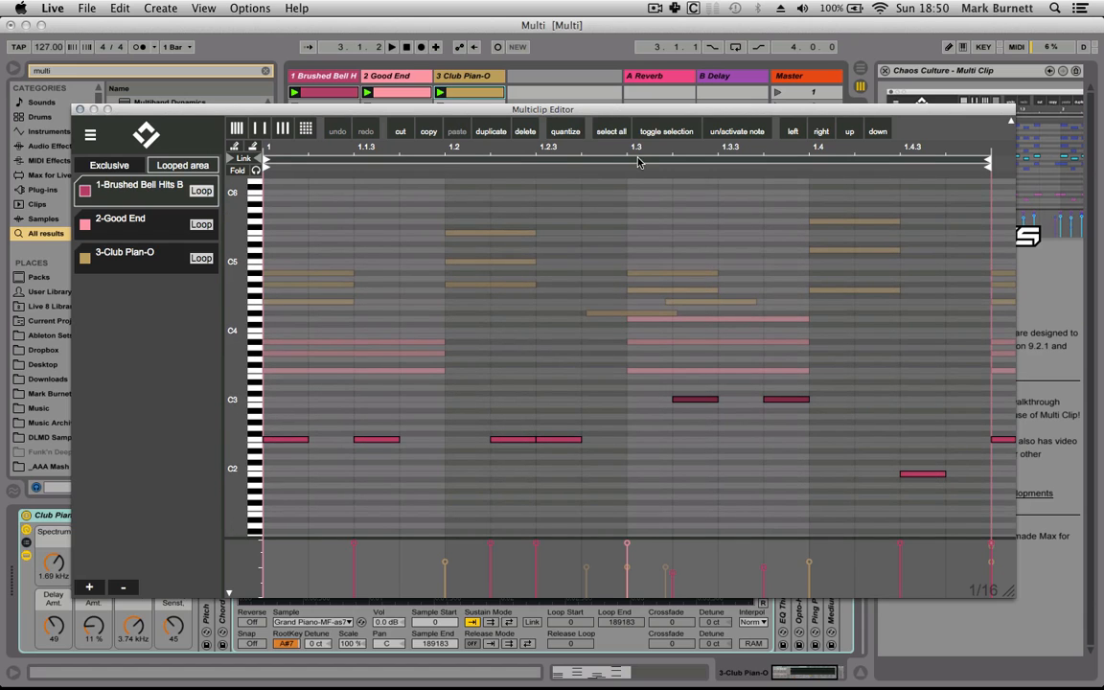
left_click_drag(608, 145, 568, 117)
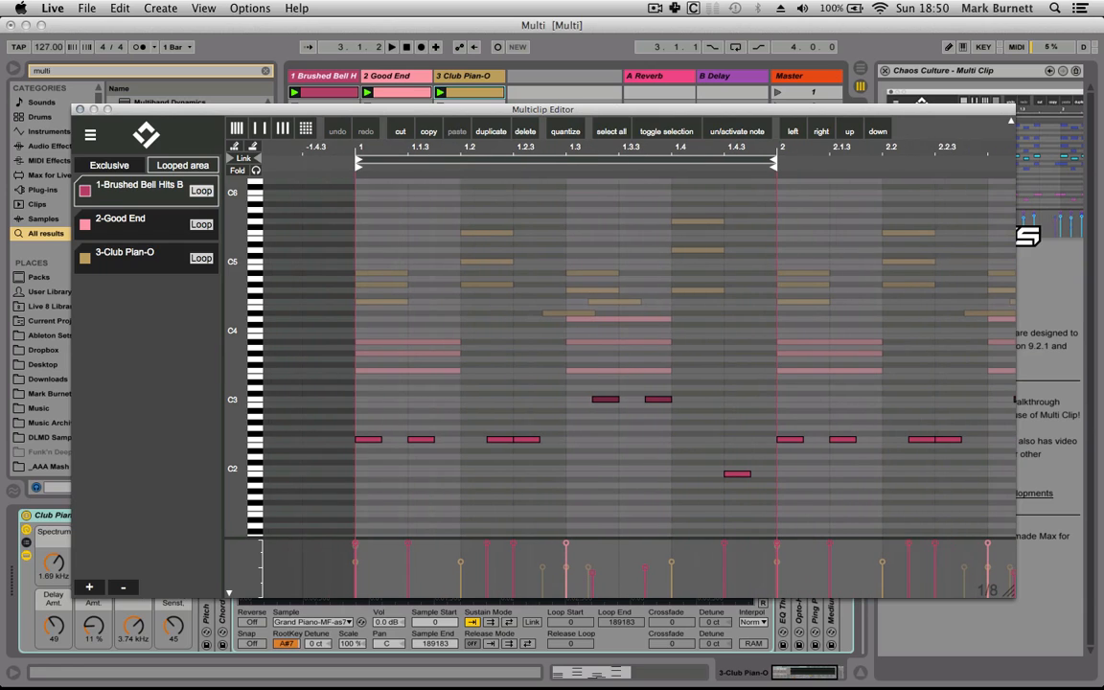
left_click(170, 221)
left_click(163, 202)
left_click(161, 255)
left_click(163, 234)
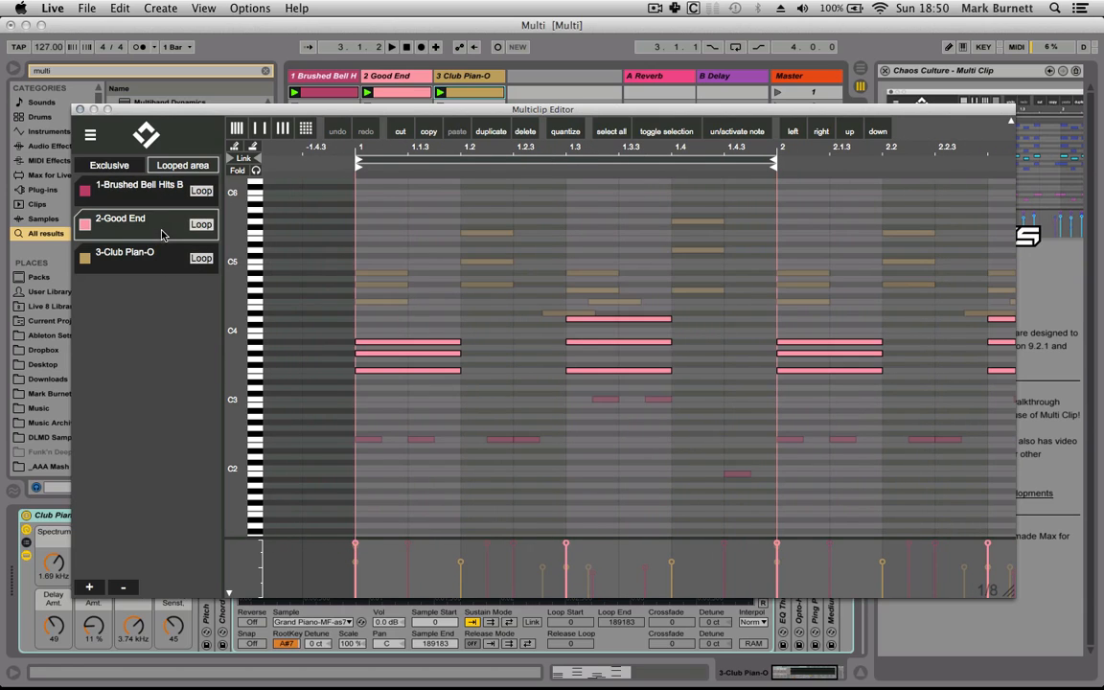
Make 1-Brushed Bell Hits the active clip and shift the Multiclip Editor window slightly over the session.
left_click(164, 199)
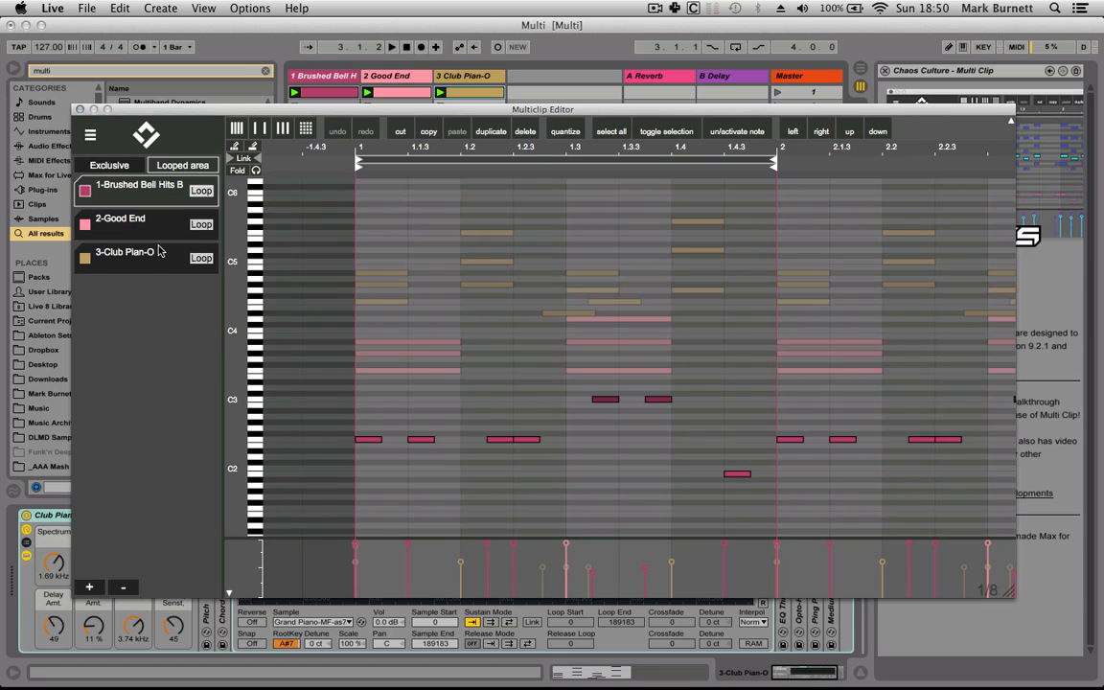
left_click(251, 149)
left_click(234, 148)
left_click_drag(389, 108, 380, 113)
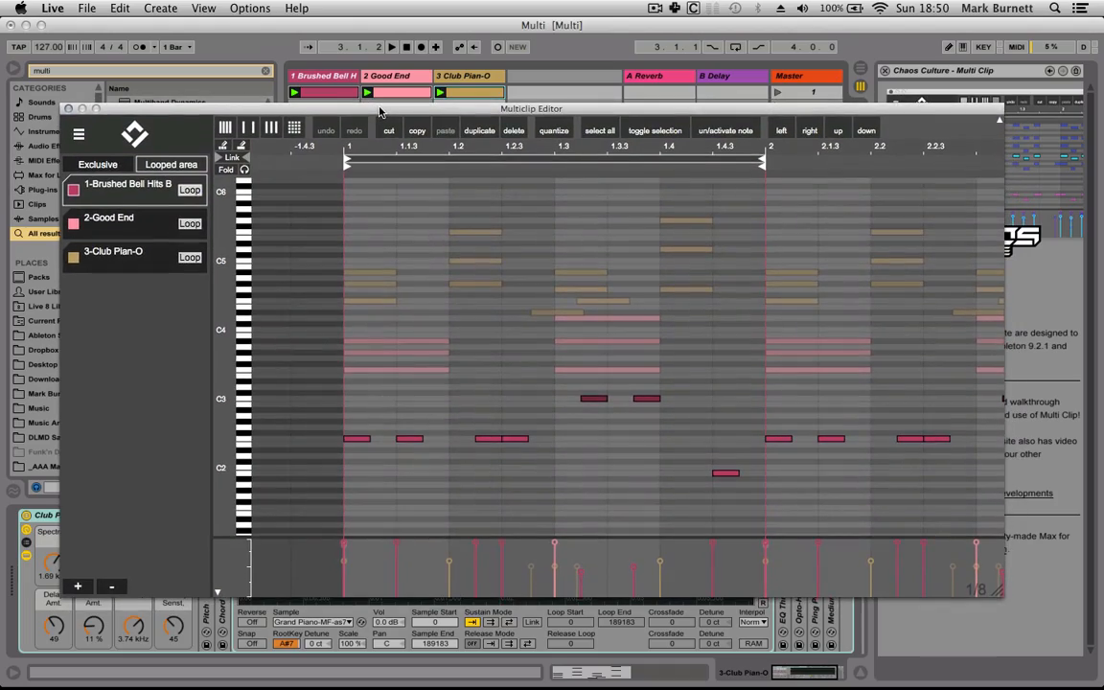
Look at the CC Multiclip Manual in Adobe Reader and return to Ableton Live.
key("ctrl+Up")
left_click(184, 351)
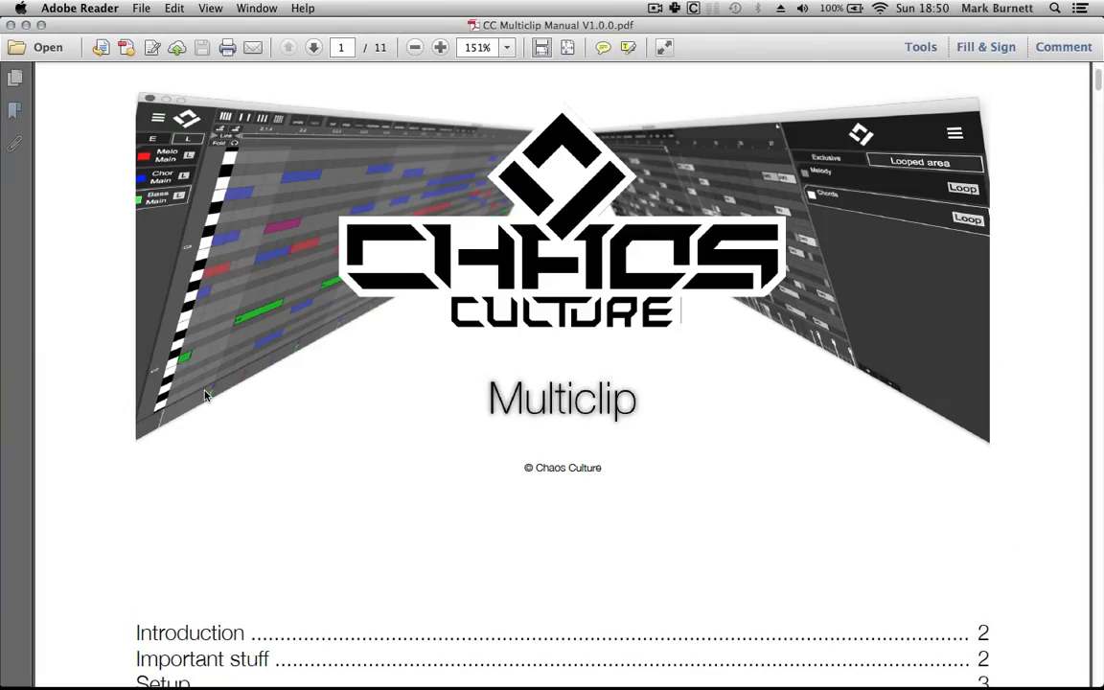
key("ctrl+Up")
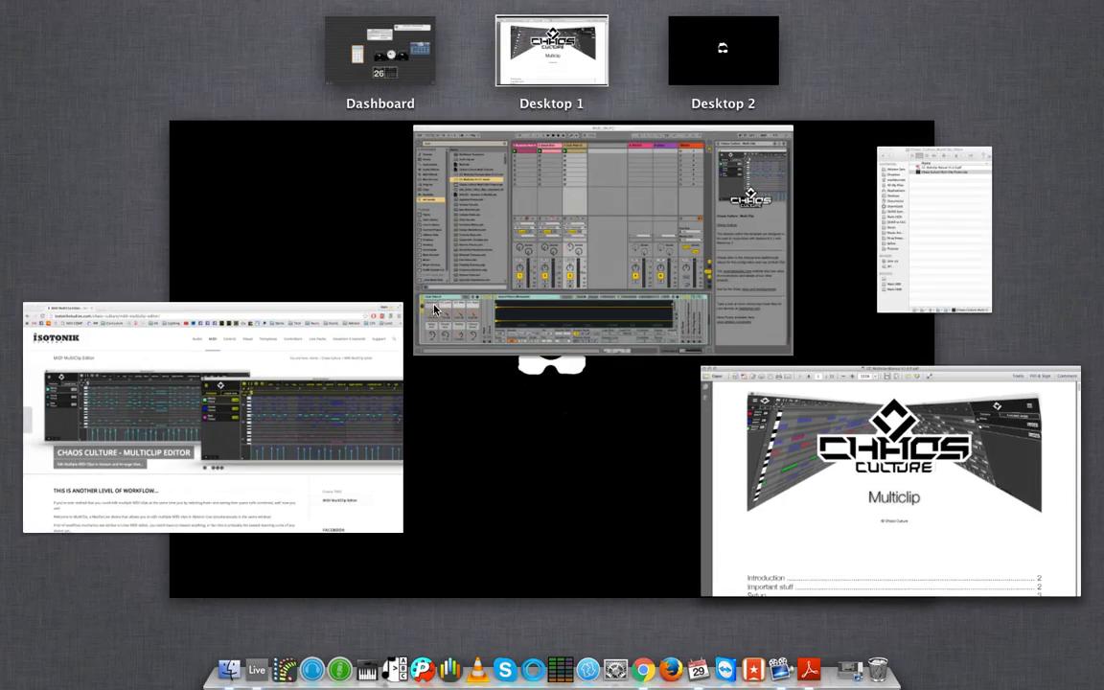
left_click(634, 230)
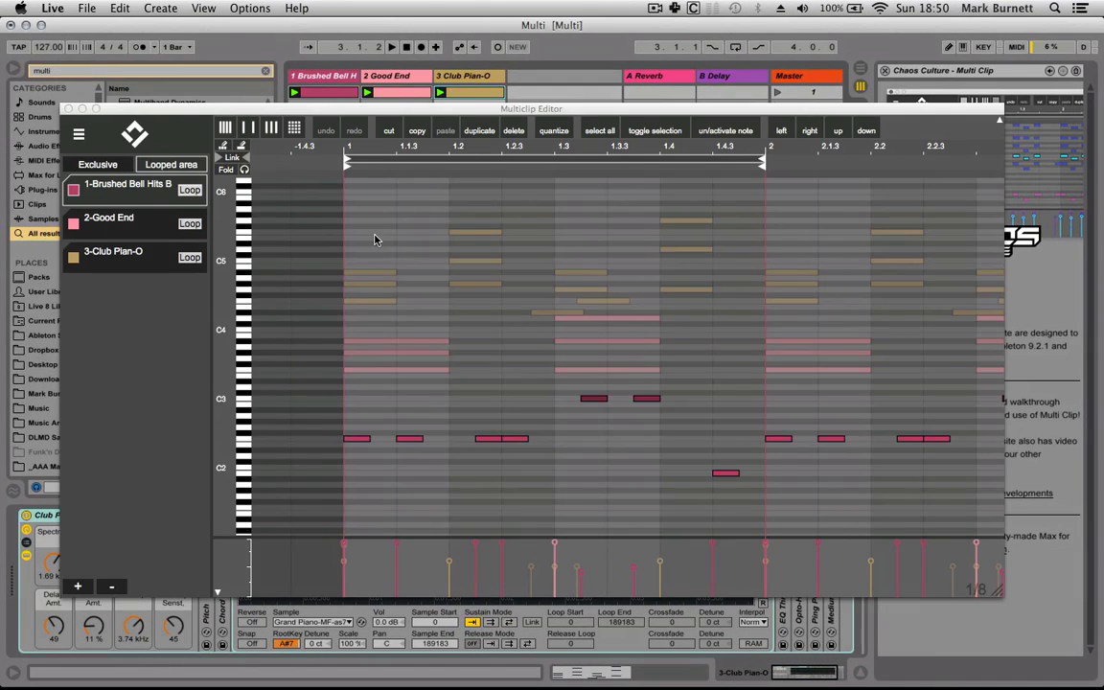
Raise the Multiclip Editor window and add three ascending notes to the Brushed Bell clip at 1.1.3 (F2), 1.2 and 1.2.3.
left_click_drag(448, 114, 428, 109)
left_click_drag(450, 100, 453, 98)
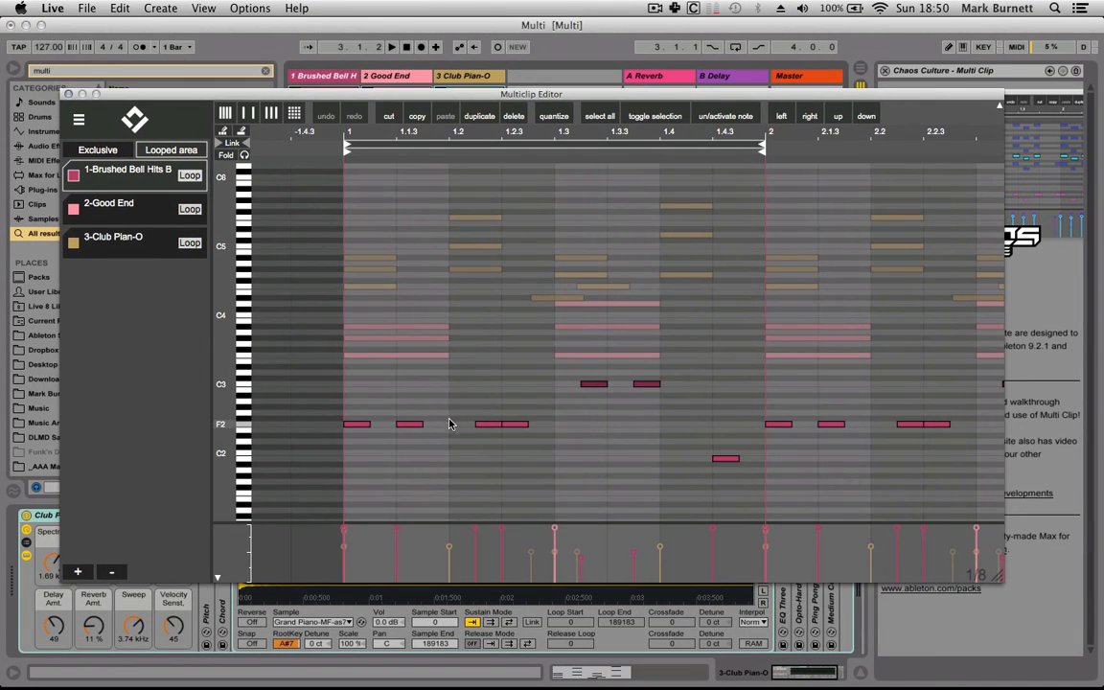
double_click(447, 424)
double_click(469, 400)
double_click(525, 368)
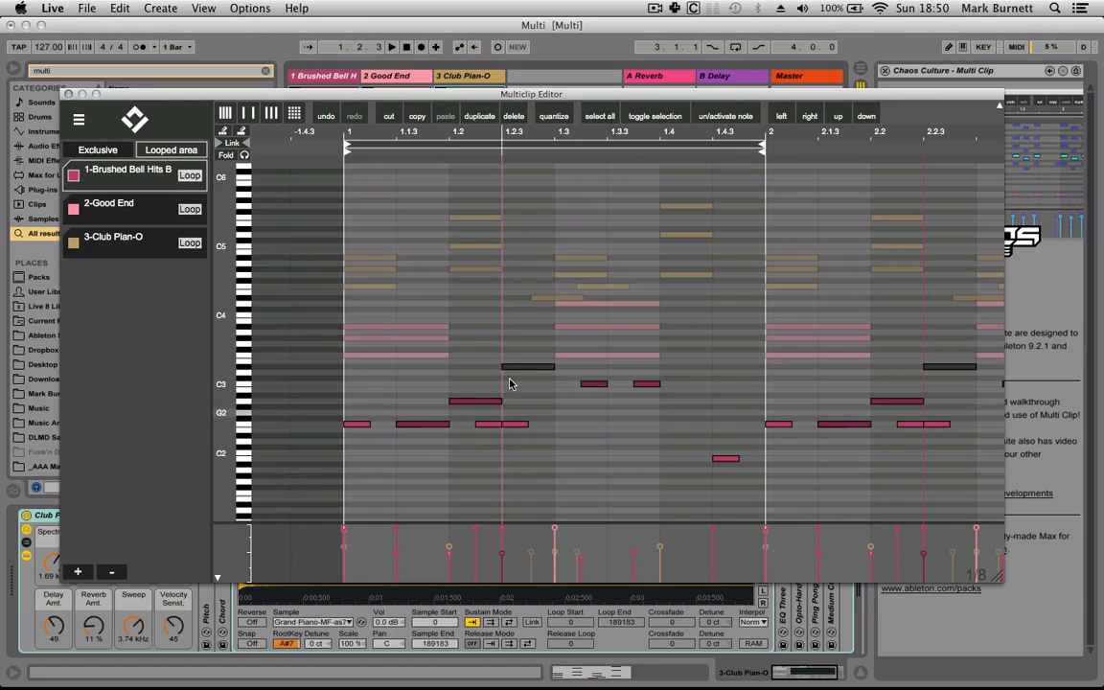
In the 2-Good End clip, add notes at 1.2 and 1.2.3 (A#4), and extend the first A#3 note to 1.2.3.
left_click(144, 203)
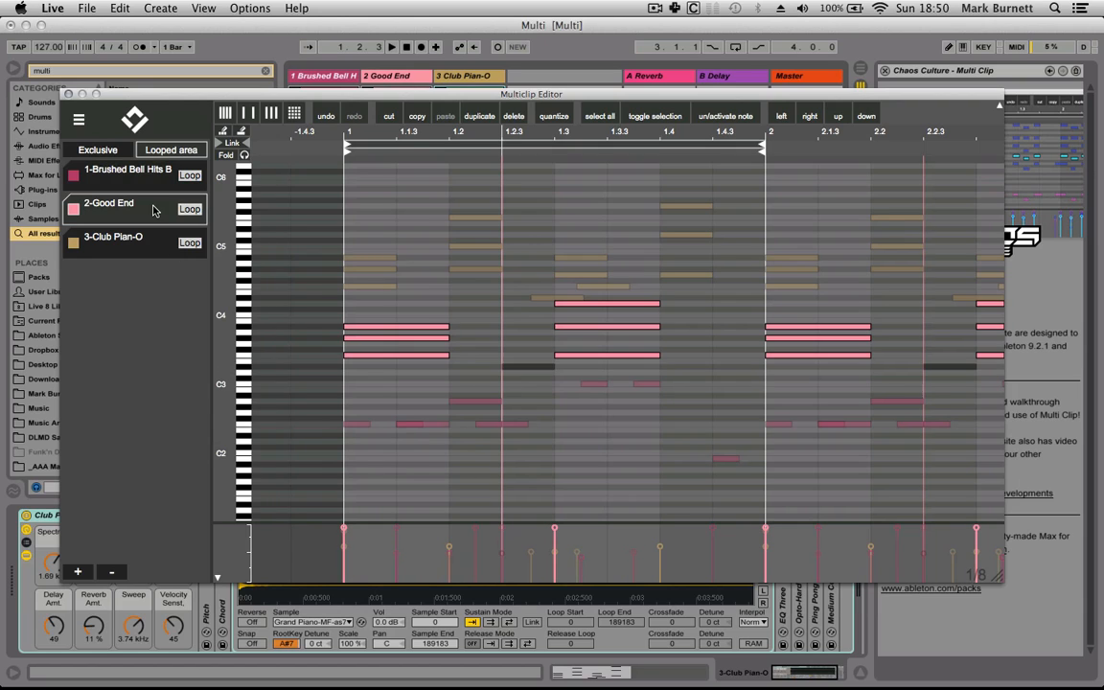
double_click(470, 299)
double_click(535, 257)
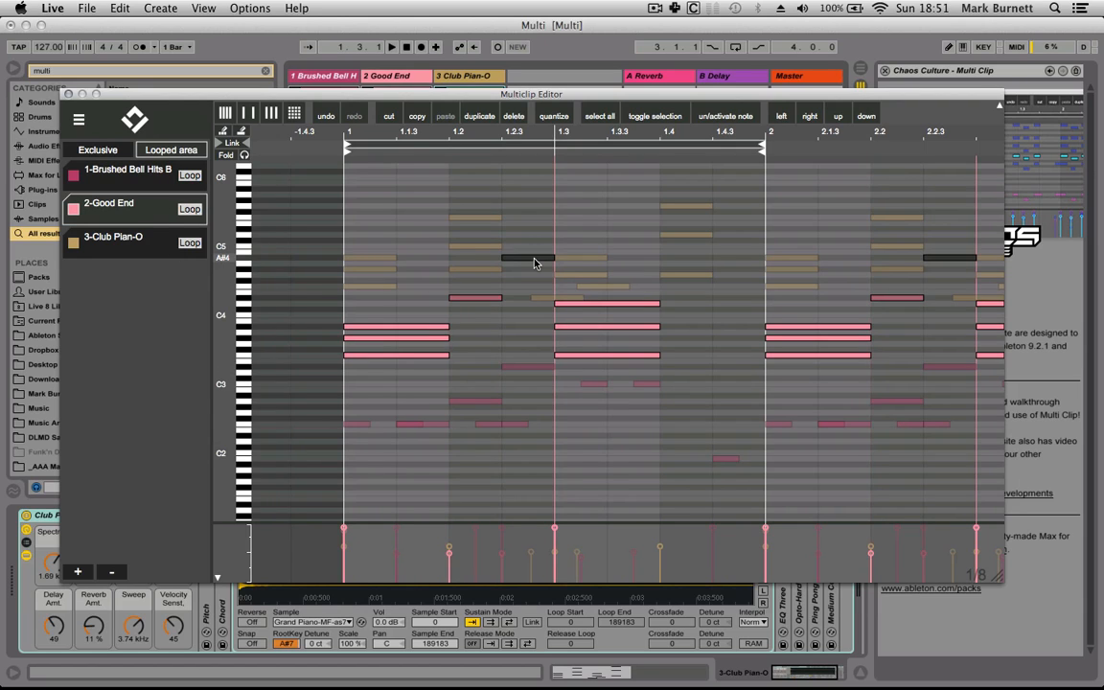
left_click_drag(445, 327, 501, 328)
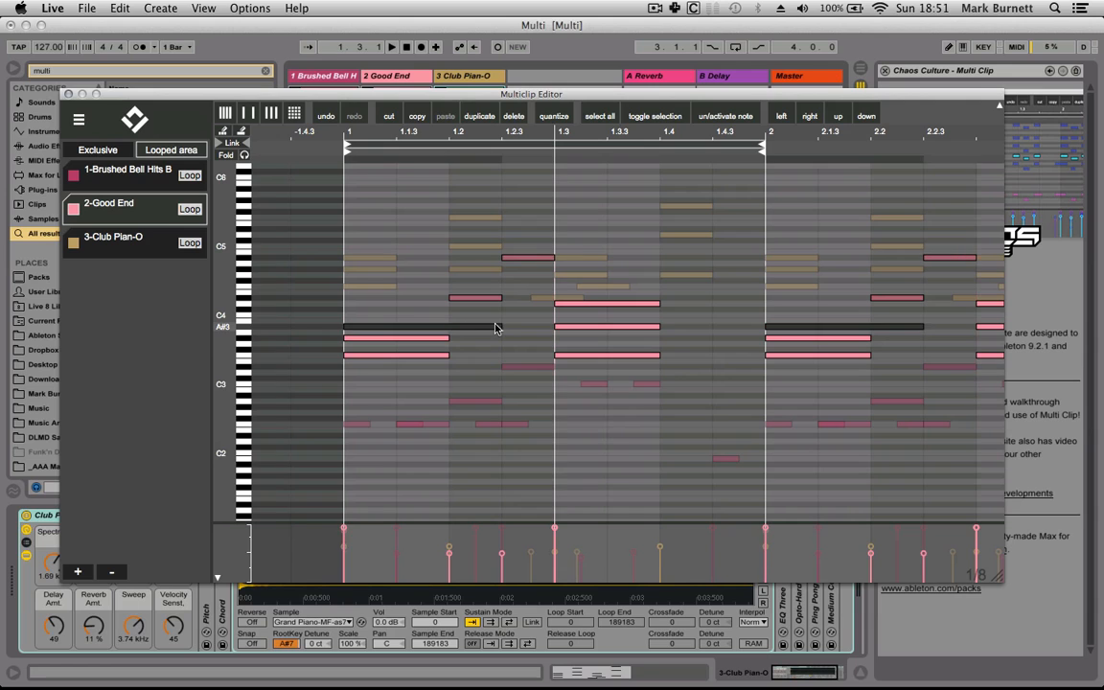
Shrink and reposition the Multiclip Editor, and show the Good End clip in Live's clip view with its extended A#3 note selected.
left_click_drag(1006, 580, 977, 460)
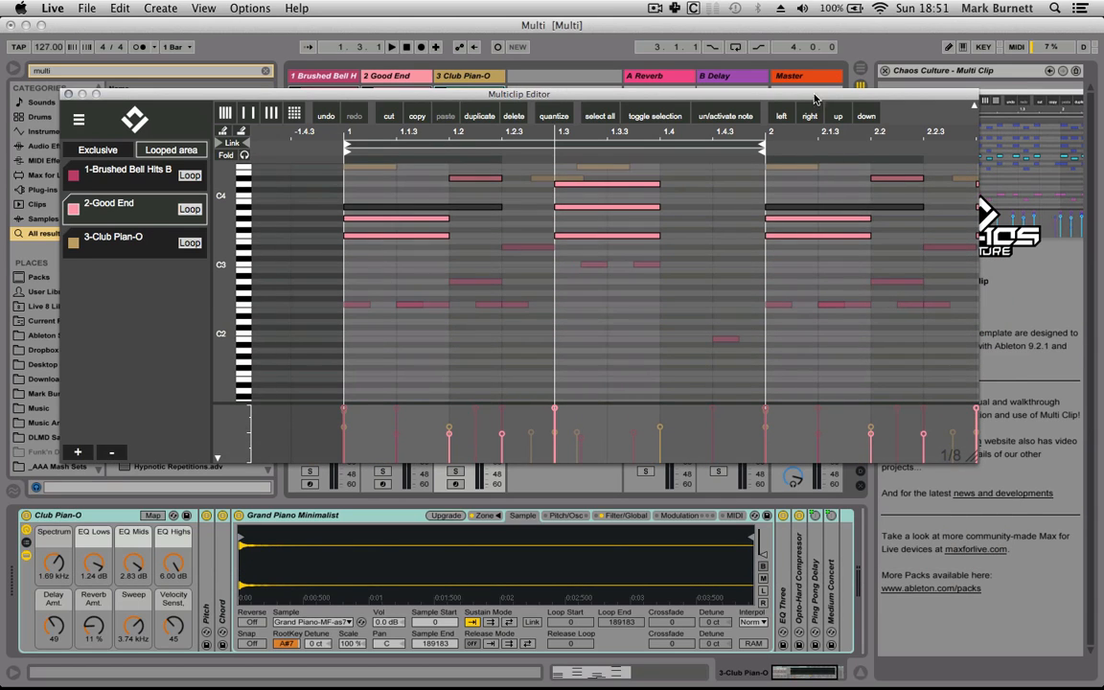
left_click_drag(815, 97, 815, 132)
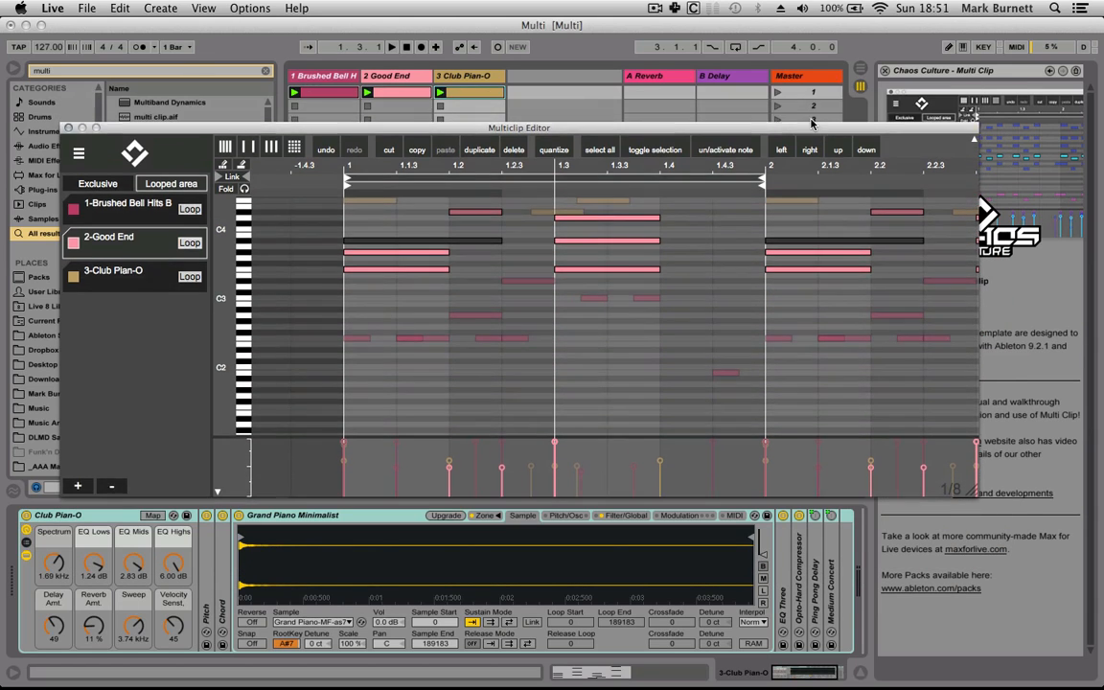
left_click(401, 93)
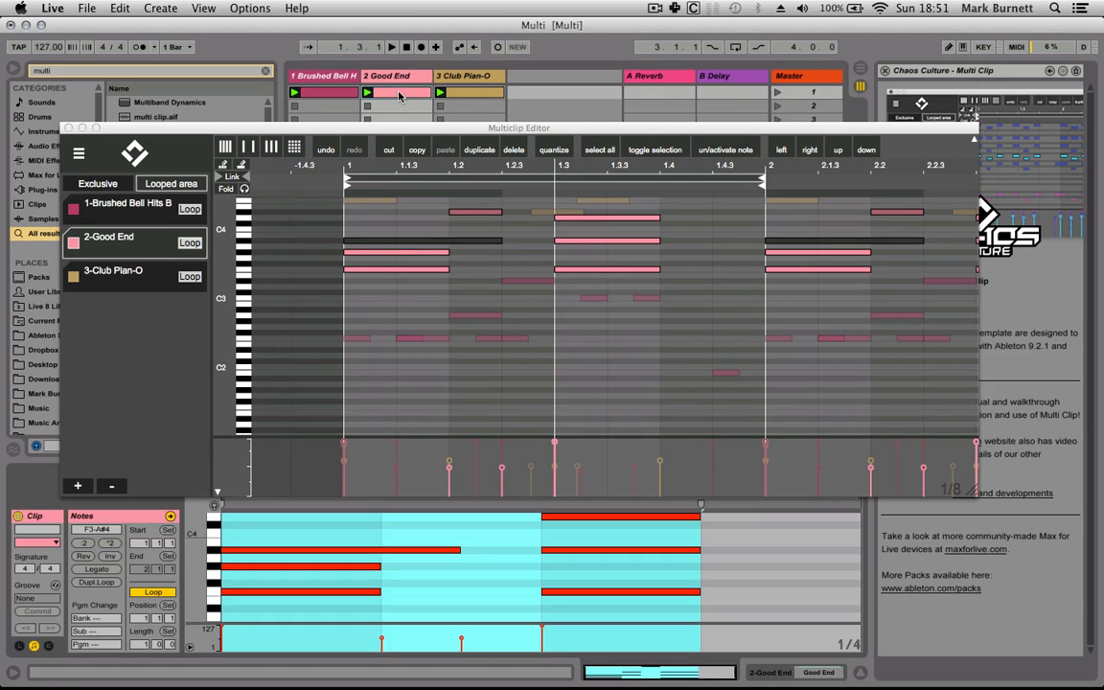
left_click_drag(411, 127, 408, 108)
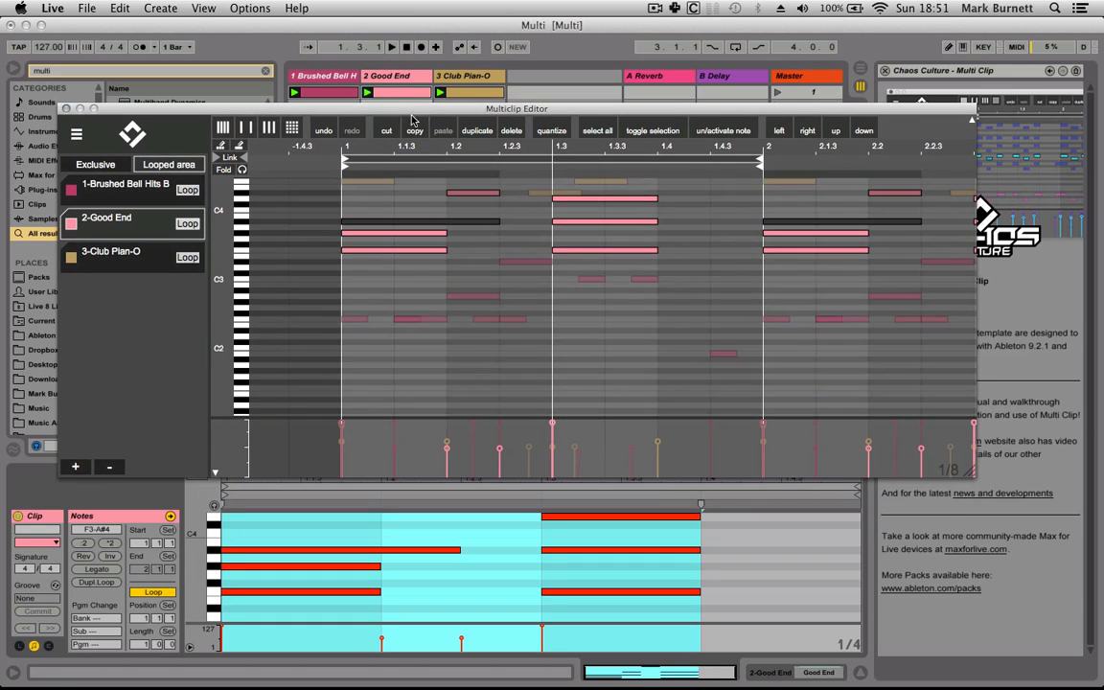
mouse_move(431, 226)
left_mouse_down()
mouse_move(475, 227)
mouse_move(439, 227)
left_mouse_up()
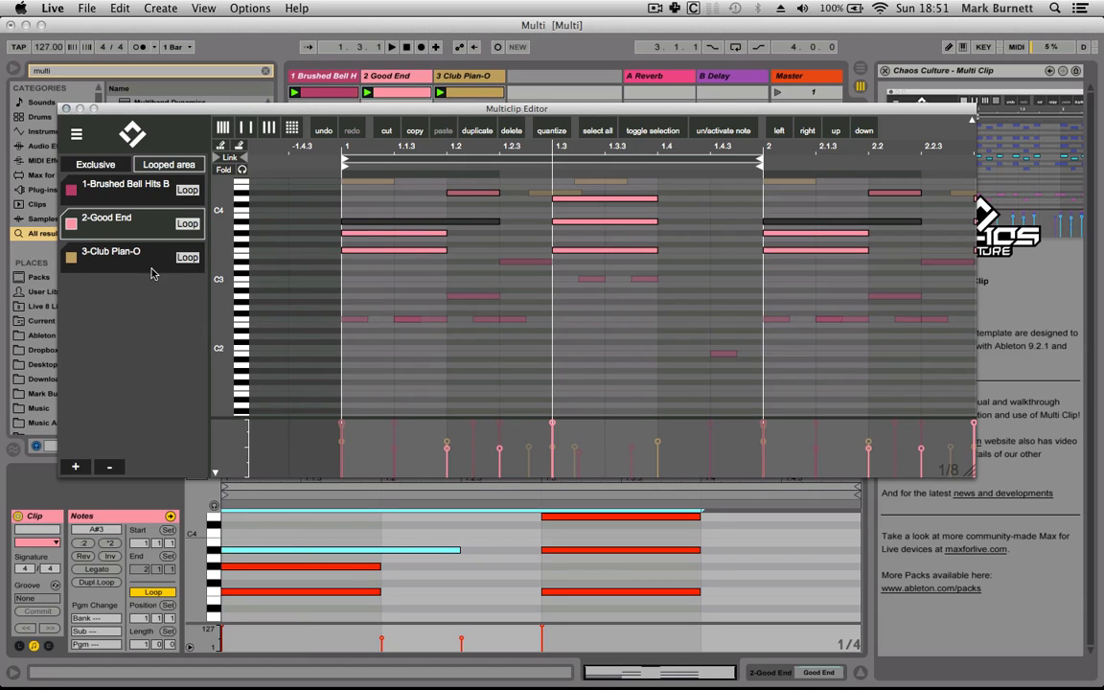
With Exclusive mode on, select only the Good End notes between 1 and 1.4 in the vertically zoomed-out piano roll.
scroll(216, 247, "up", 3)
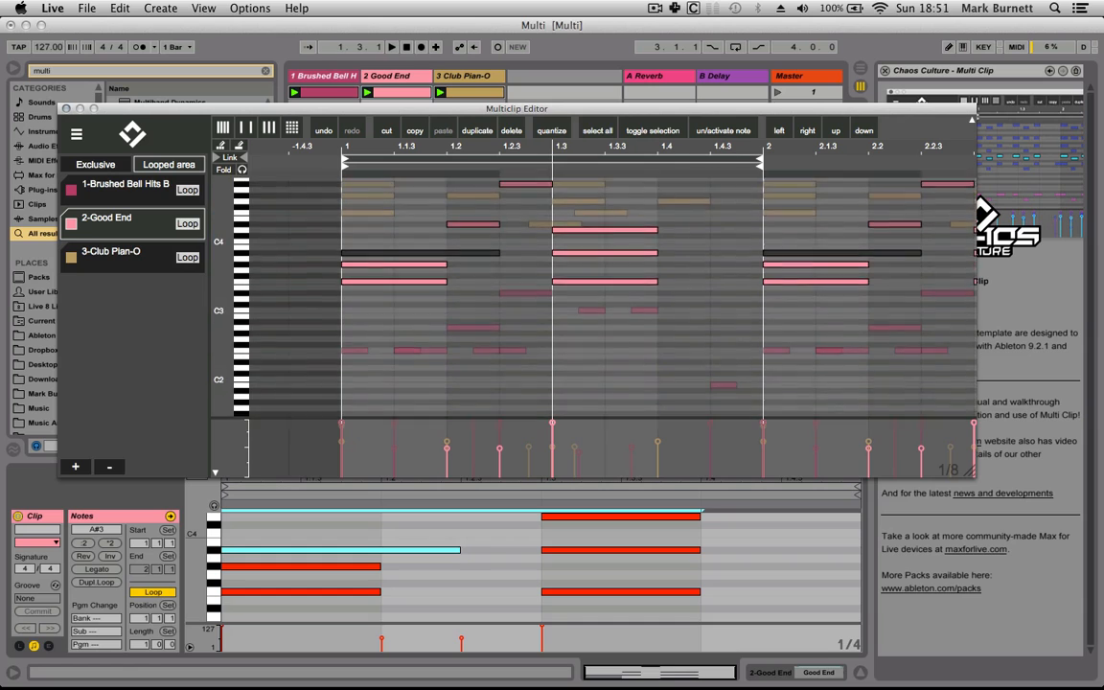
left_click_drag(219, 247, 178, 240)
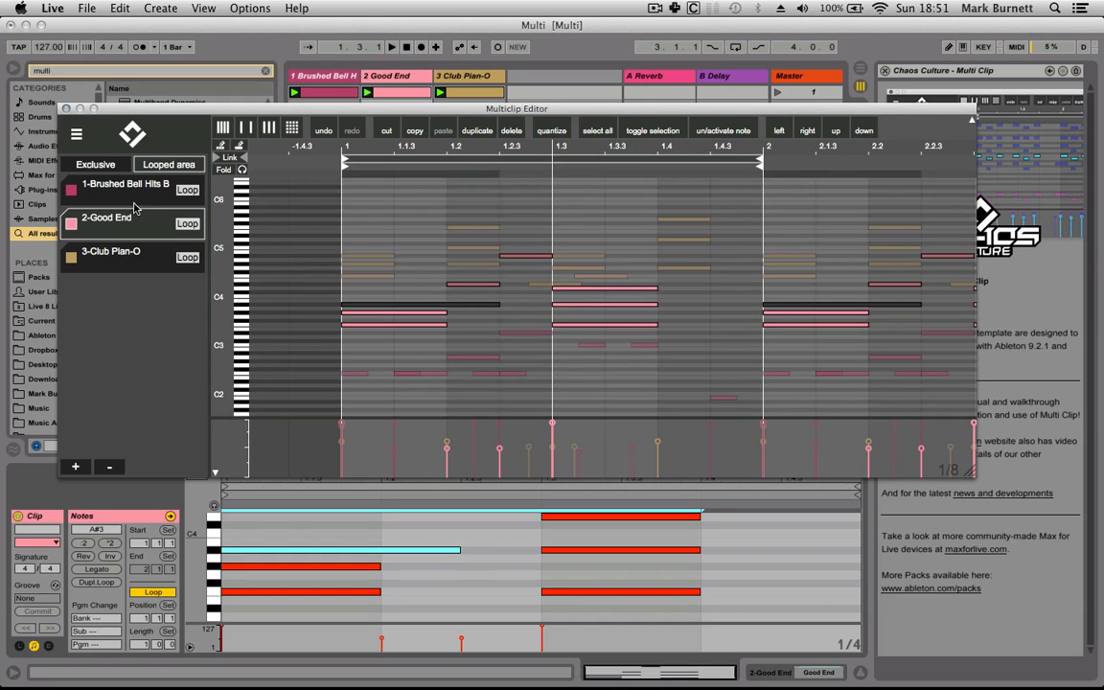
left_click(98, 169)
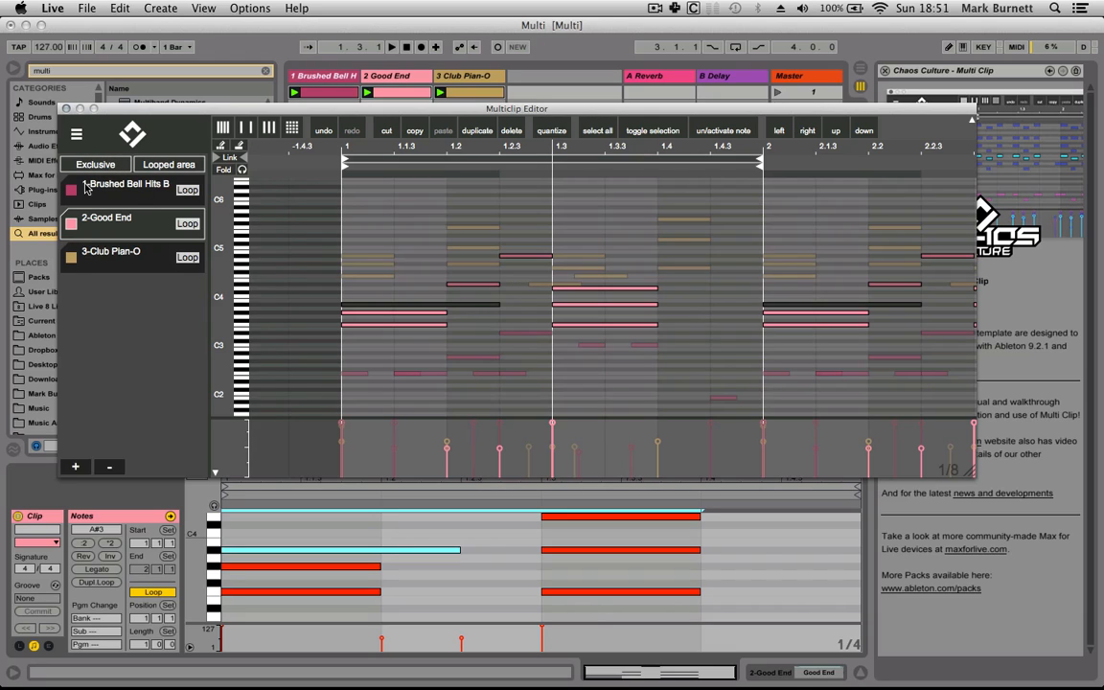
left_click_drag(458, 276, 651, 390)
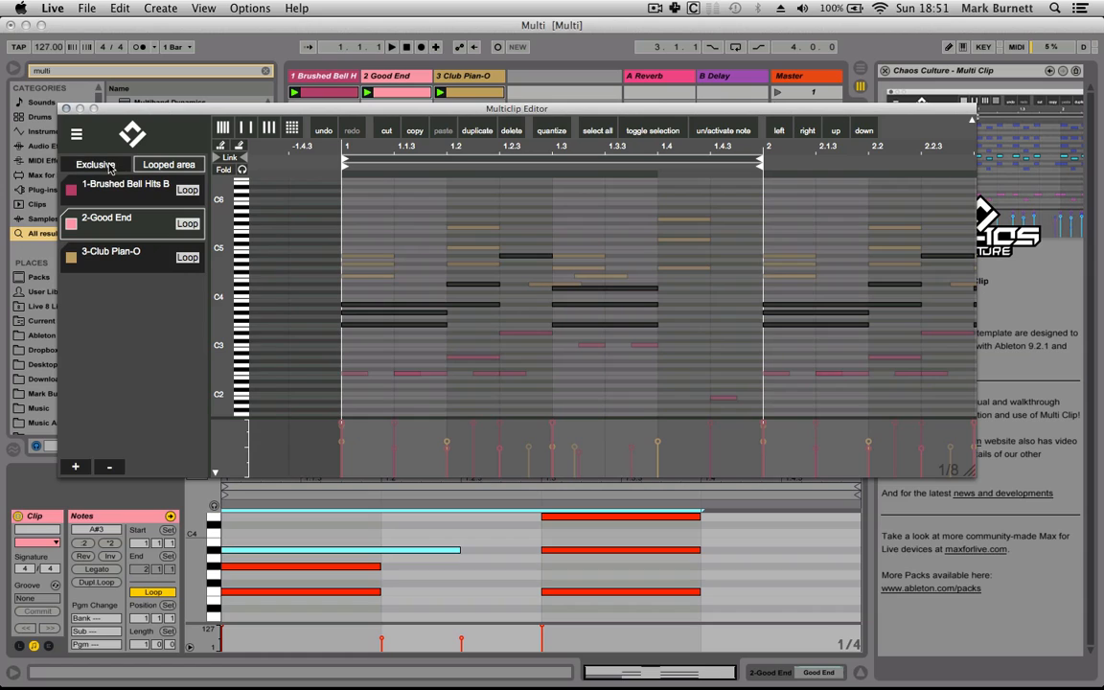
With Exclusive mode off, select the notes of all three clips between 1 and 1.4, and transpose them down and up by semitones.
left_click(419, 232)
left_click_drag(350, 201, 613, 404)
key("Down")
key("Down")
key("Down")
key("Down")
key("Up")
key("Up")
key("Up")
key("Up")
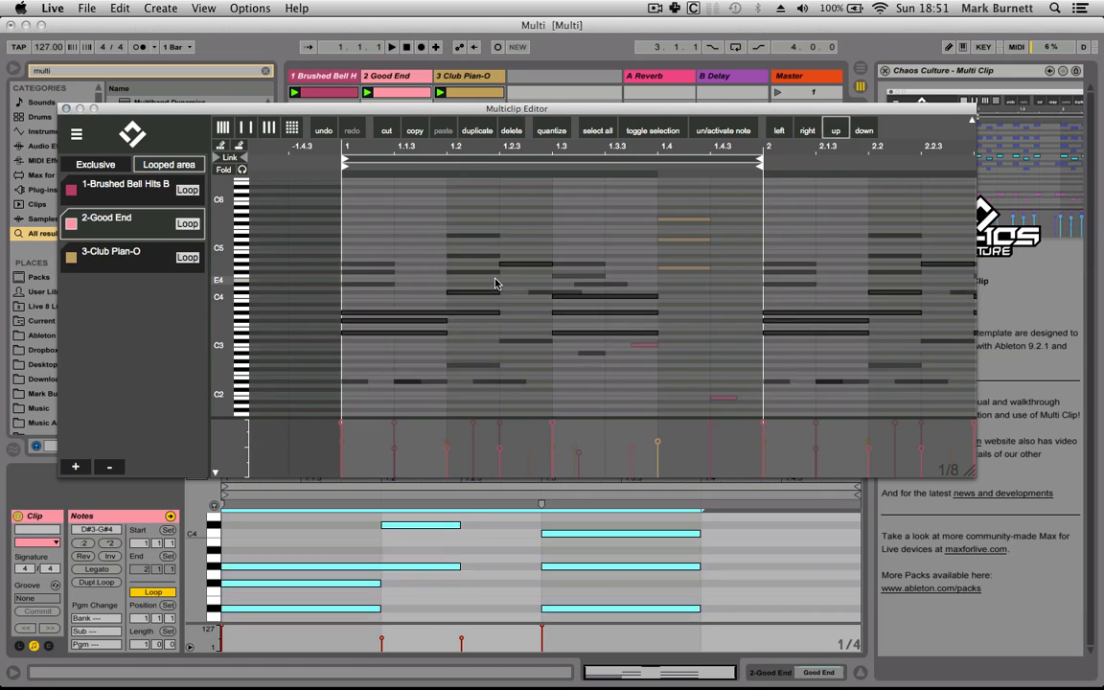
Nudge the selected notes one step right and back left, and transpose them up and down to their original pitches.
key("Right")
key("Up")
key("Left")
key("Up")
key("Up")
key("Down")
key("Down")
key("Down")
key("Down")
key("Up")
key("Up")
key("Down")
key("Down")
key("Down")
key("Up")
key("Up")
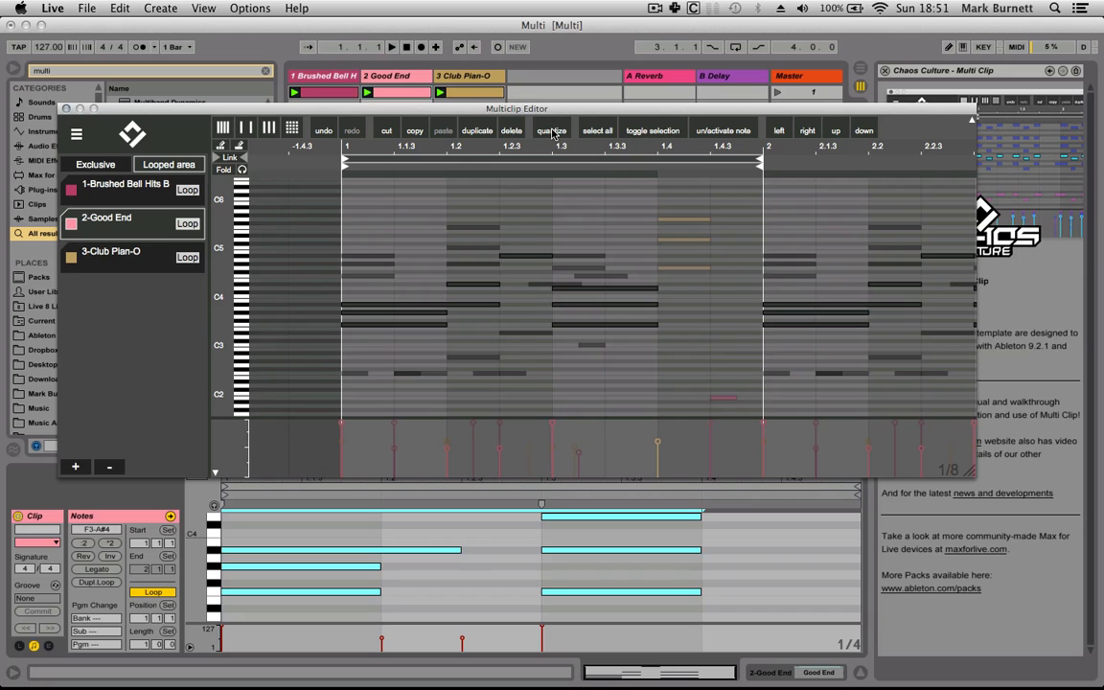
Quantize the selected notes across the three clips, and undo a trial deletion of them.
mouse_move(551, 113)
left_mouse_down()
mouse_move(543, 139)
mouse_move(545, 114)
left_mouse_up()
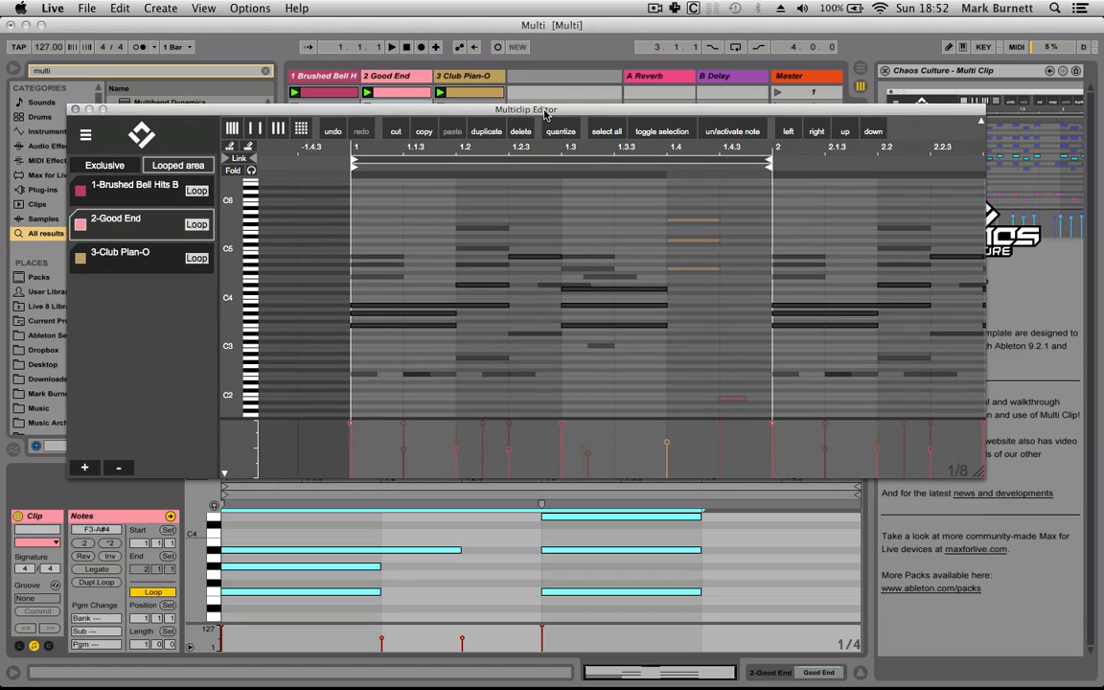
left_click(564, 134)
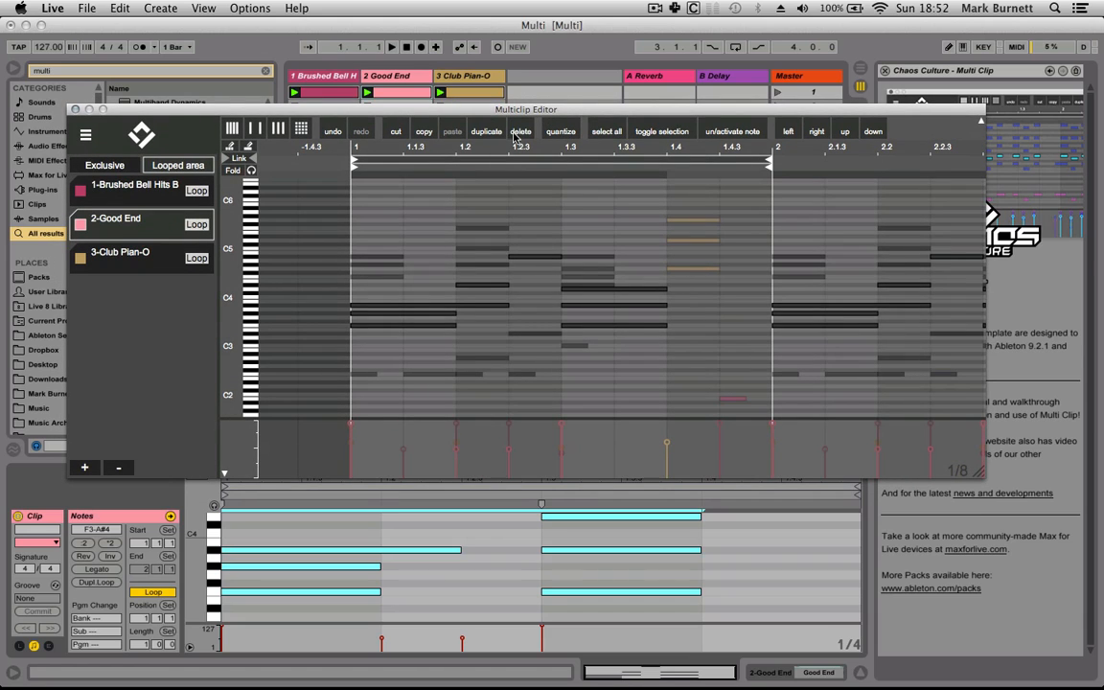
left_click(519, 134)
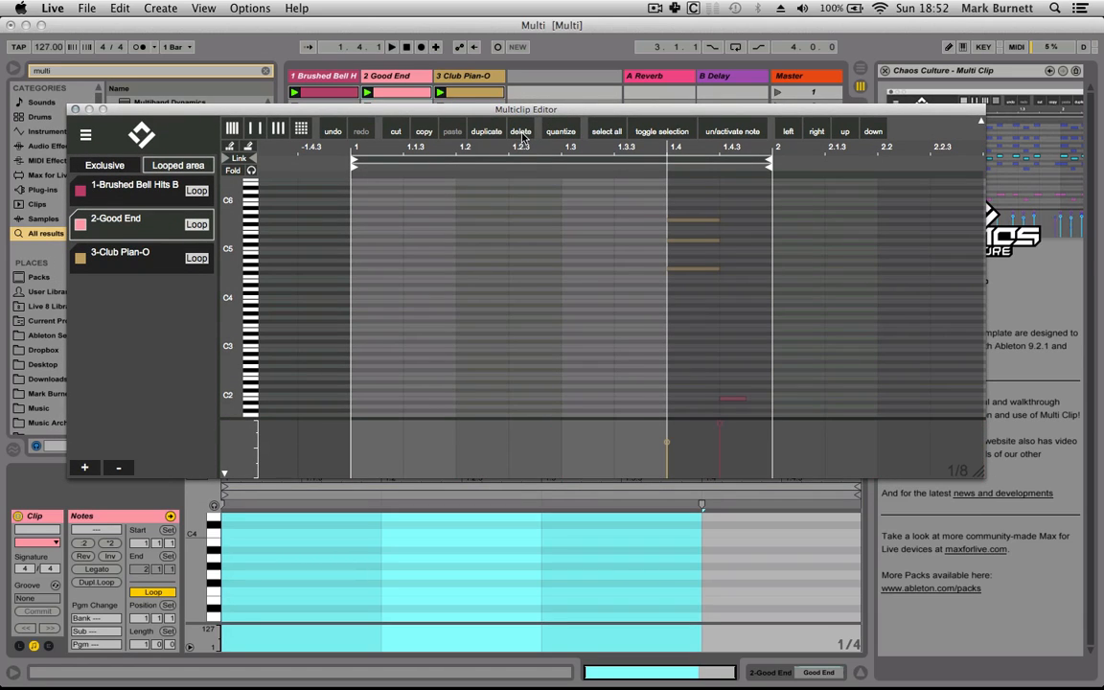
left_click(333, 132)
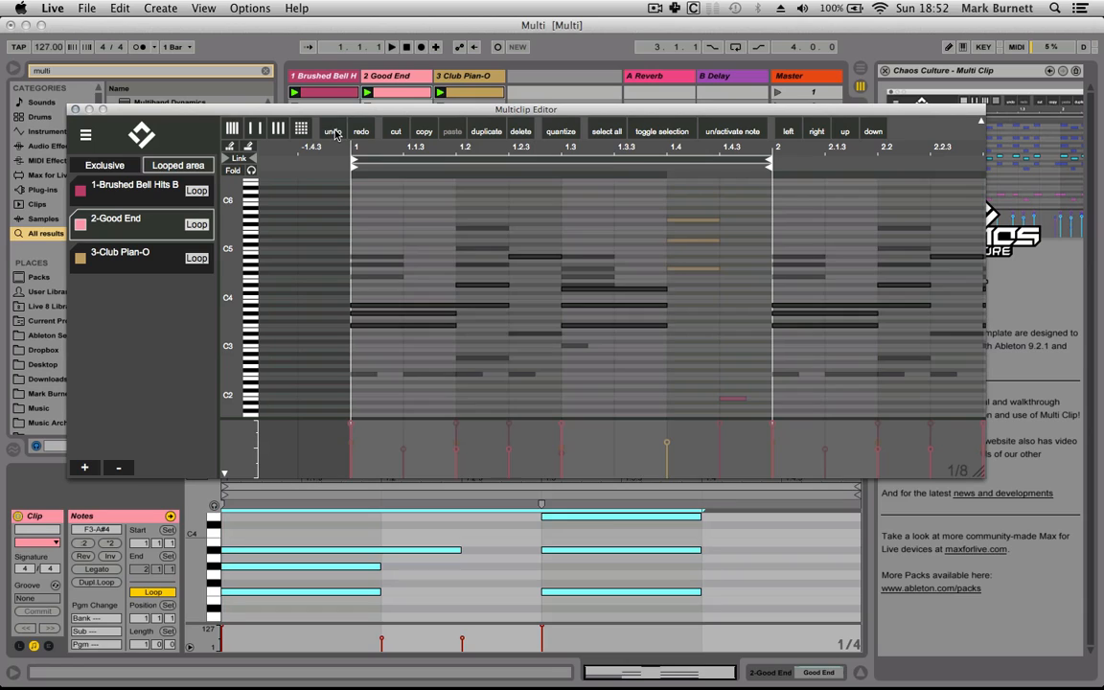
Nudge the selected notes left and switch the editor grid to triplets.
left_click(791, 135)
left_click(277, 129)
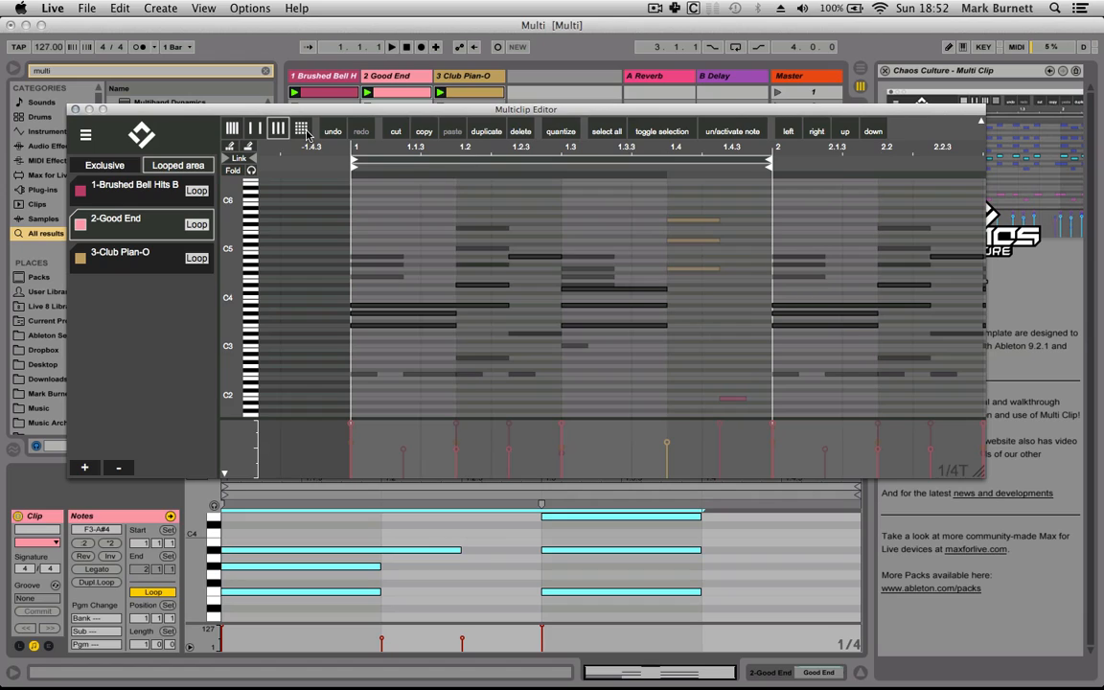